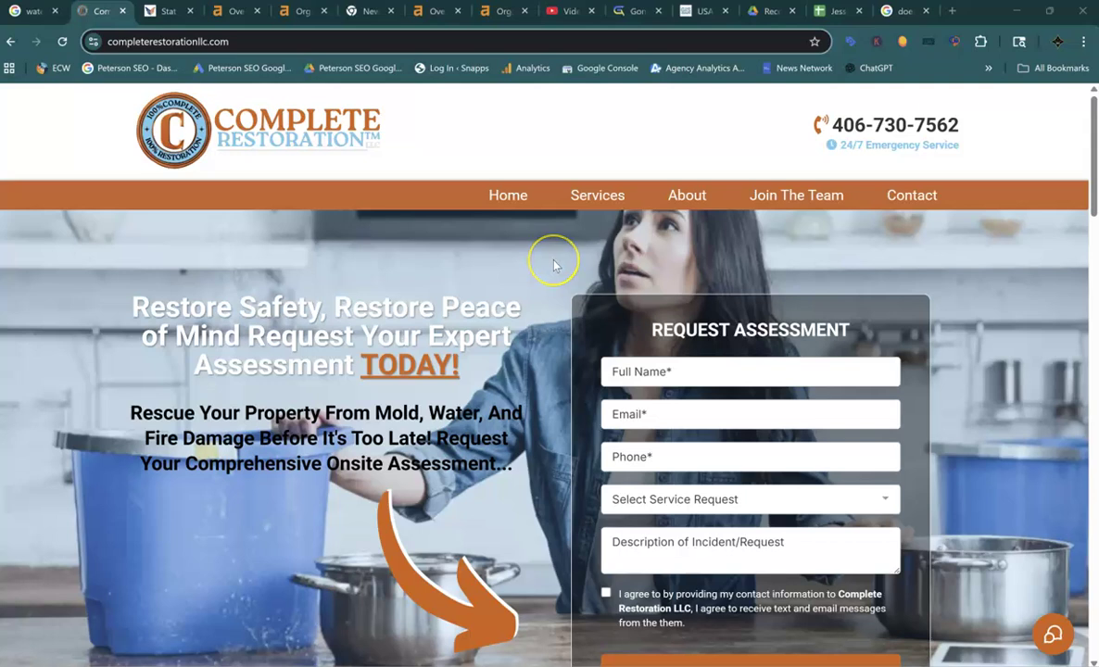
Step: Check the file name of the Fire Damage image in the Services We Offer section without saving the image
left_click(590, 200)
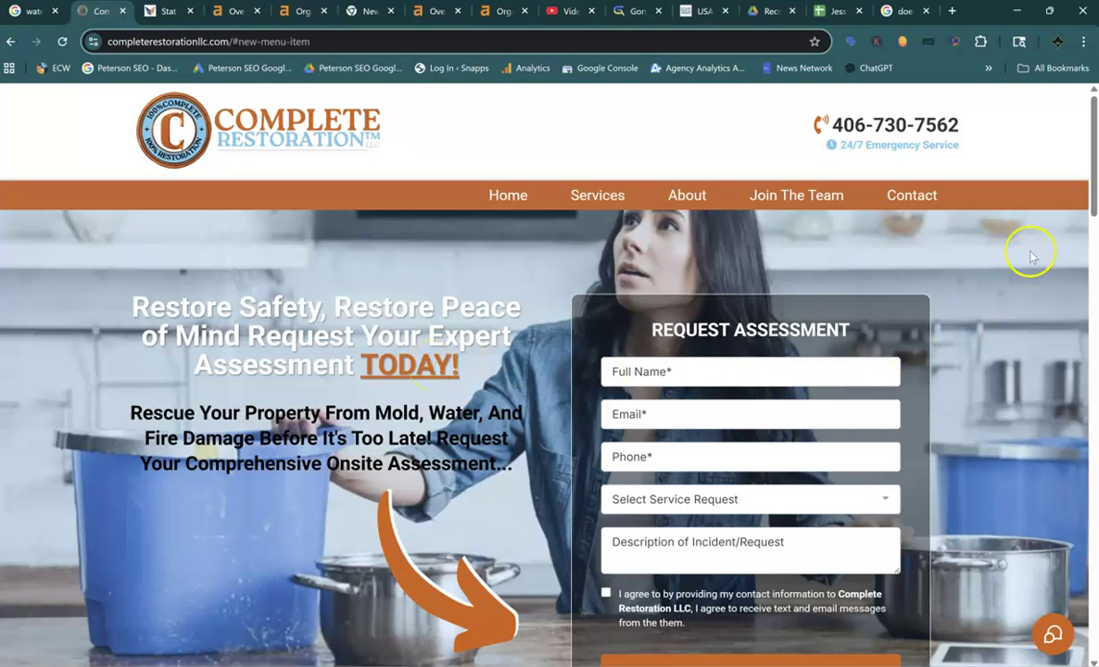
scroll(549, 371, "down", 5)
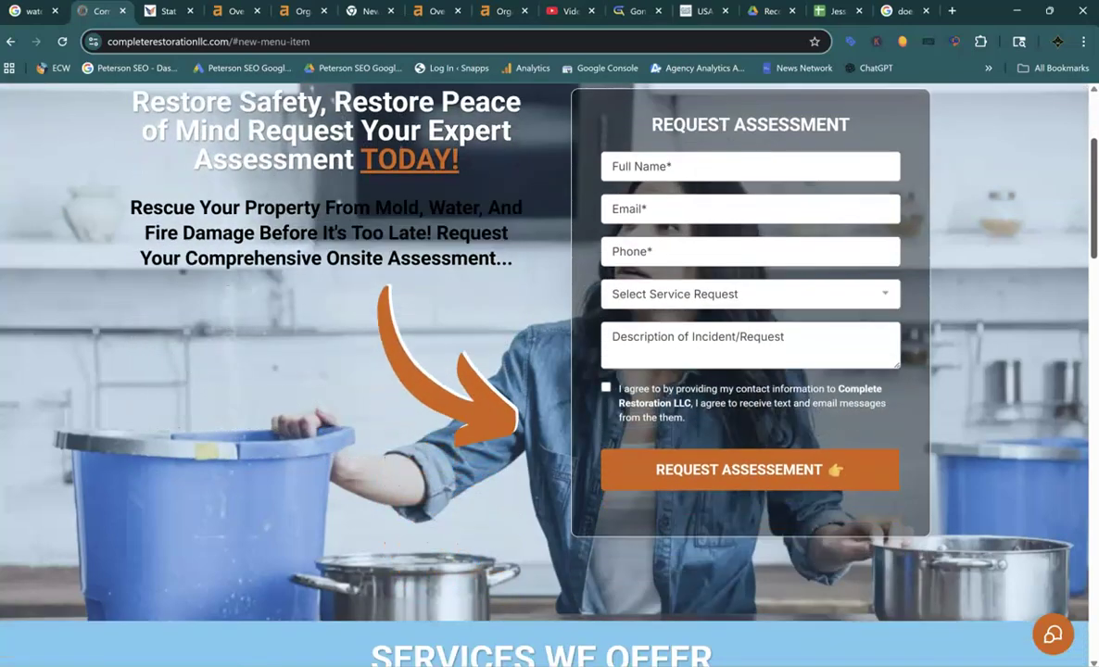
scroll(549, 371, "down", 3)
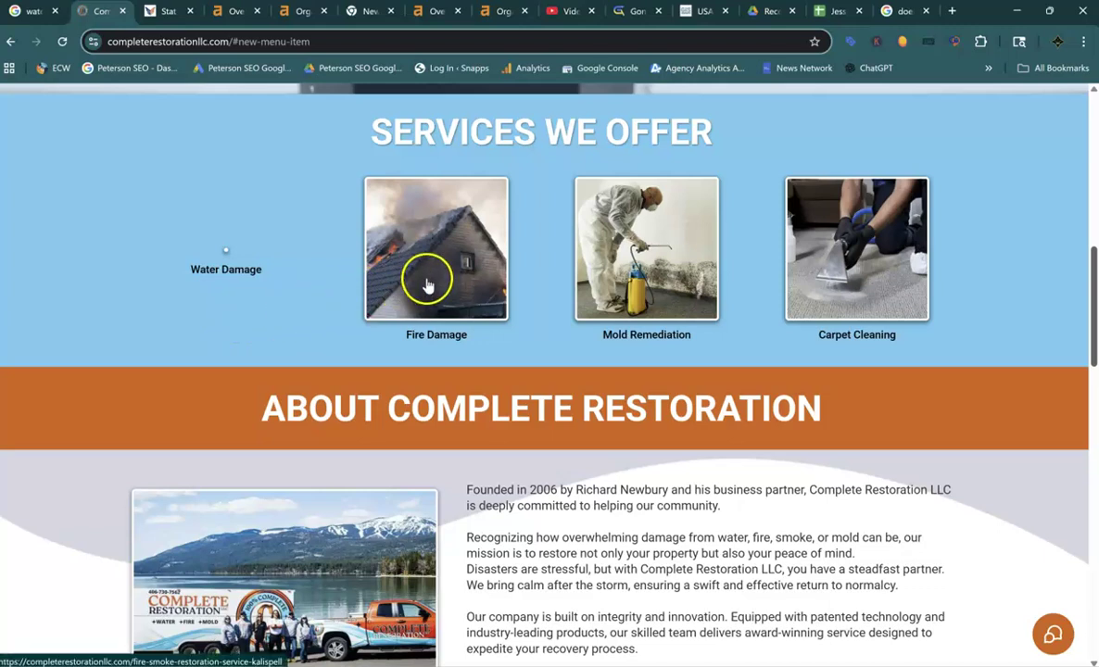
left_click(474, 261)
right_click(475, 261)
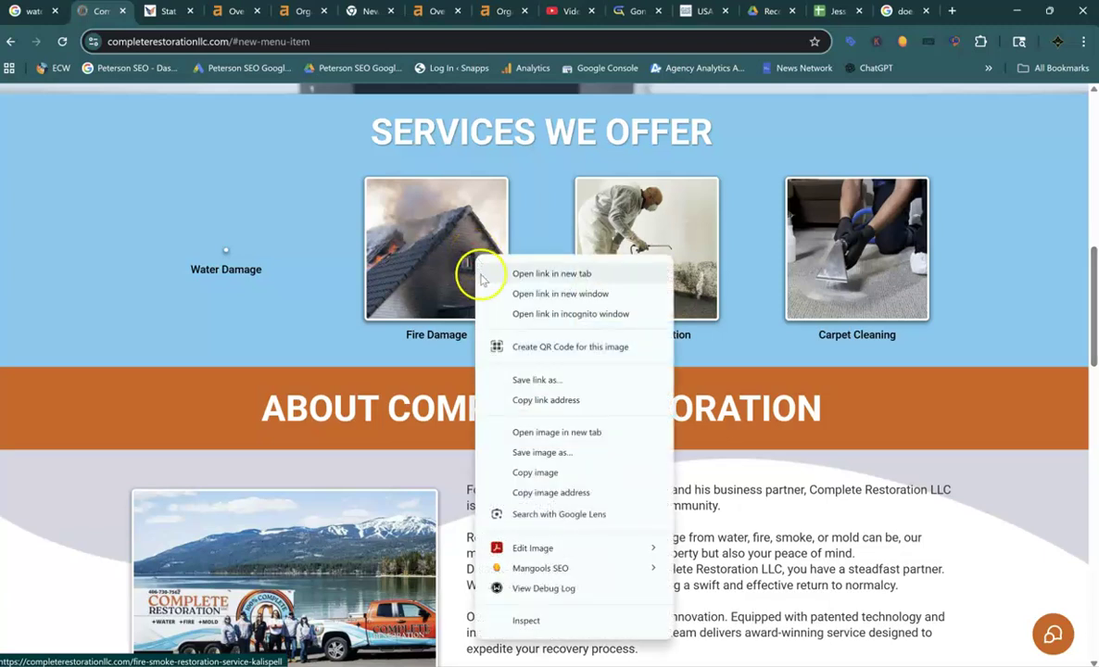
left_click(530, 452)
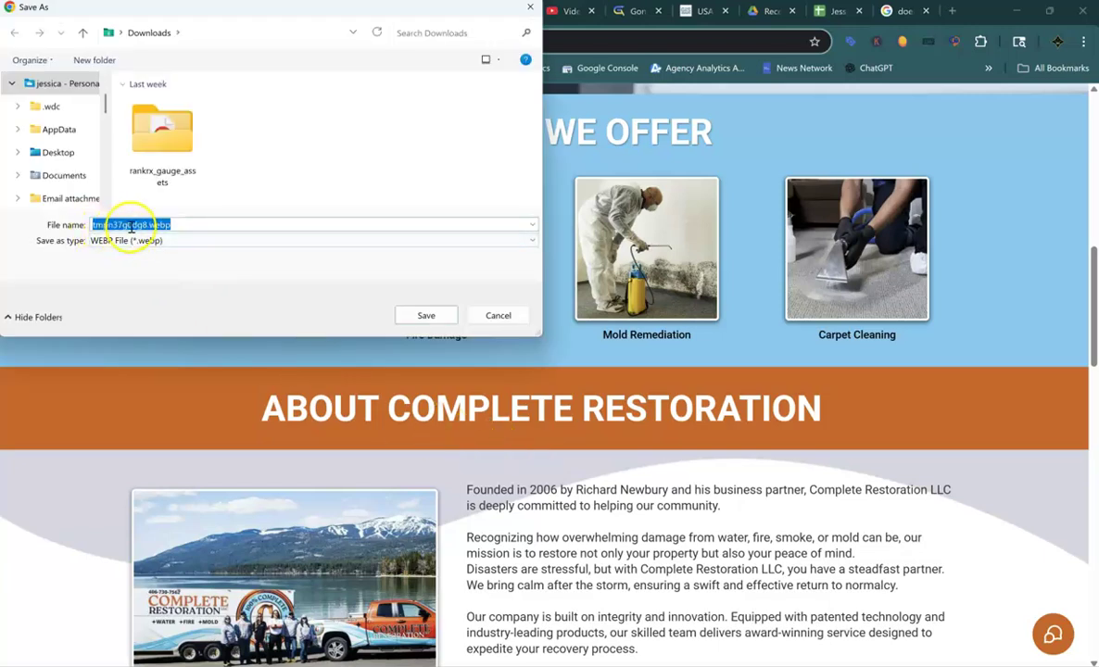
left_click(498, 316)
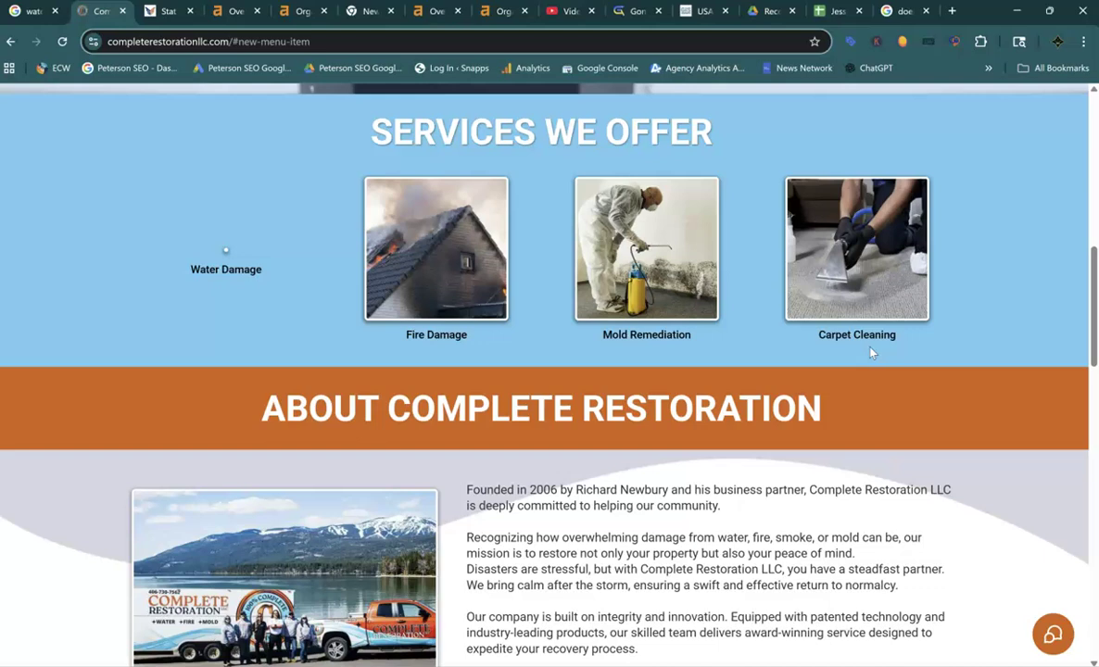
Step: Examine the About Complete Restoration text and the sections below it, from customer reviews to the footer's service area and location details
scroll(871, 351, "down", 3)
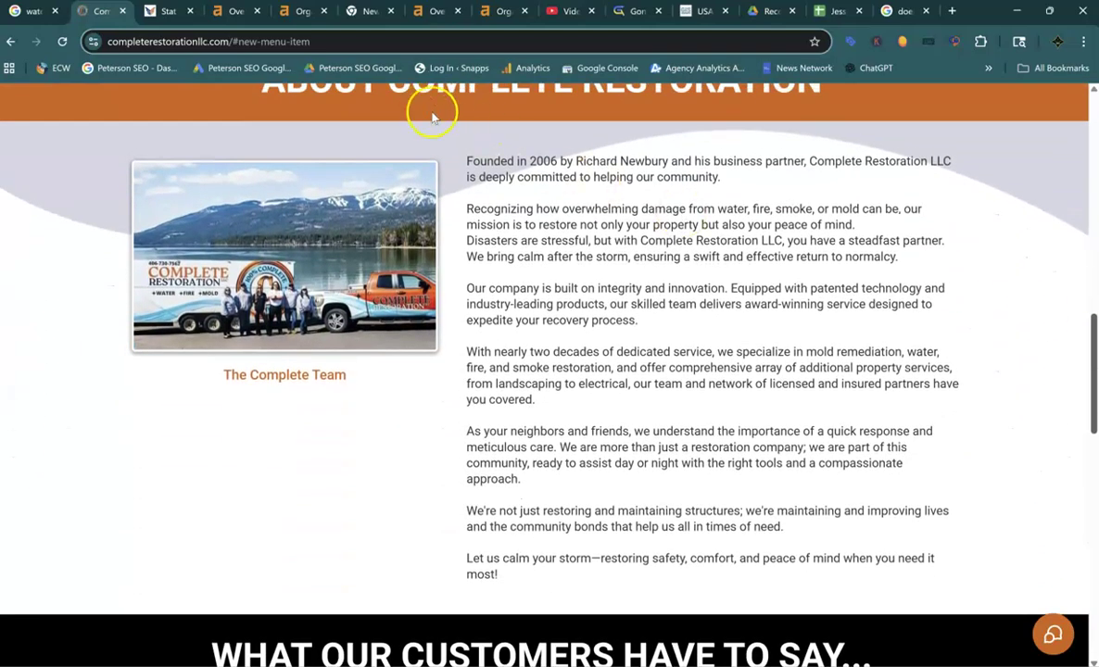
left_click_drag(465, 161, 837, 607)
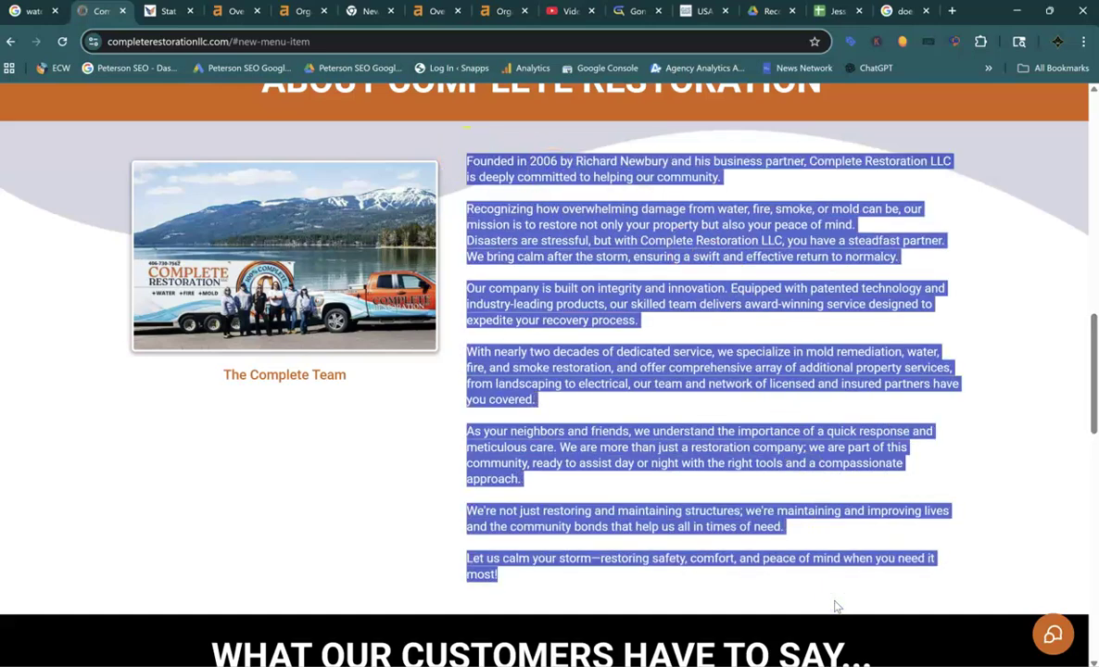
left_click_drag(735, 380, 928, 333)
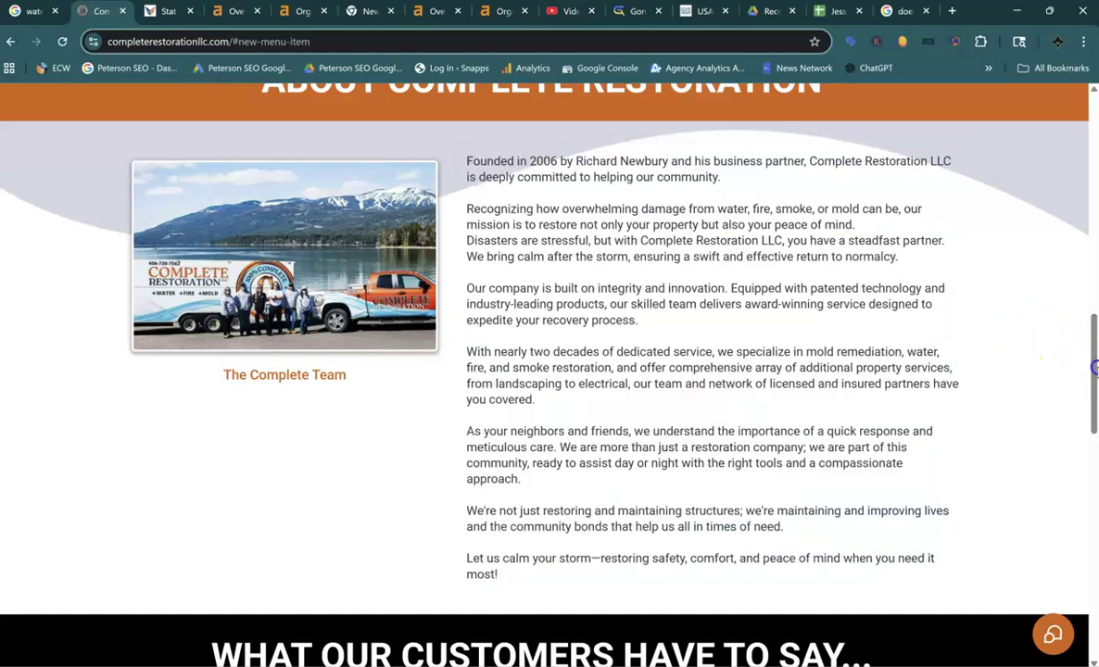
scroll(1075, 362, "down", 3)
scroll(549, 371, "down", 5)
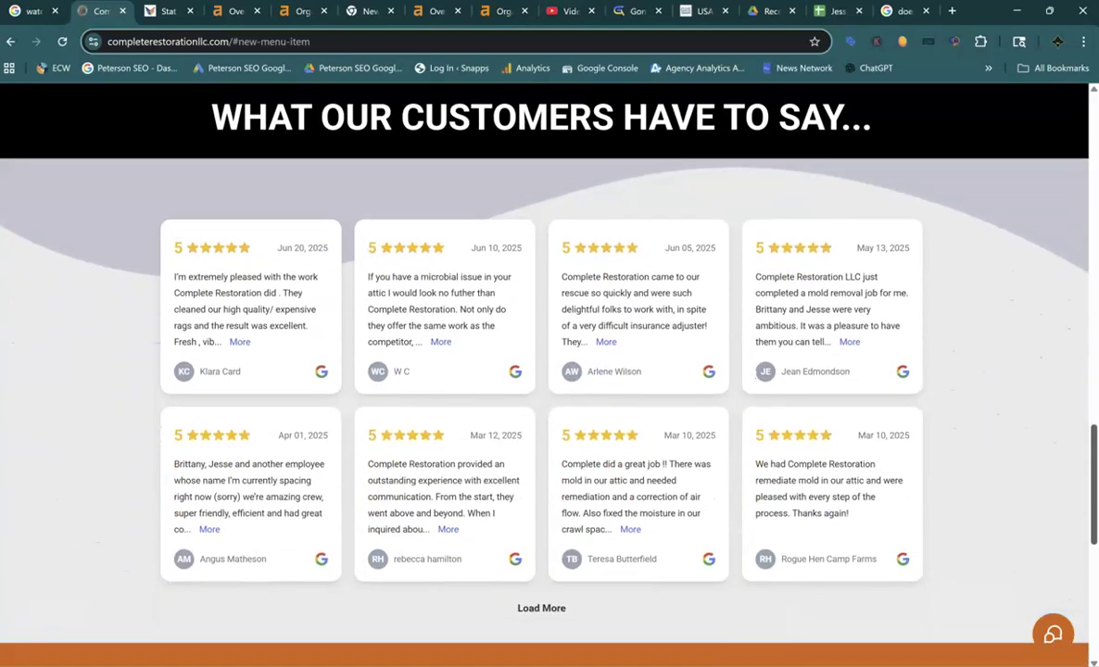
scroll(549, 371, "down", 4)
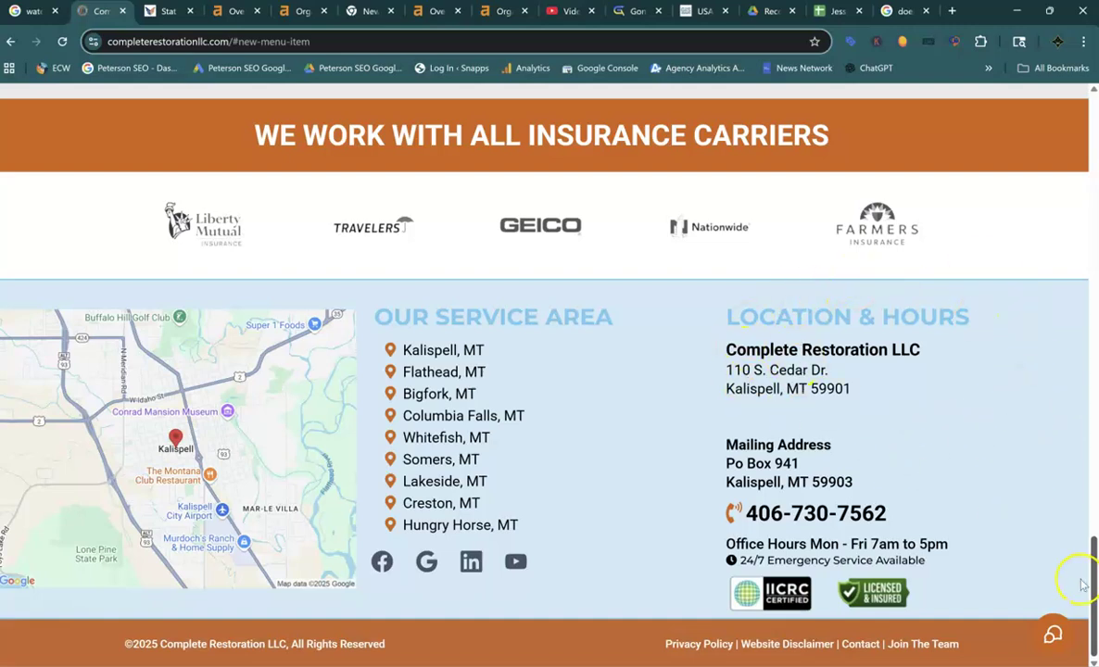
Step: Review the Complete Restoration homepage again, comparing its service tiles, about text, footer service areas and header navigation
left_click_drag(1093, 567, 1066, 255)
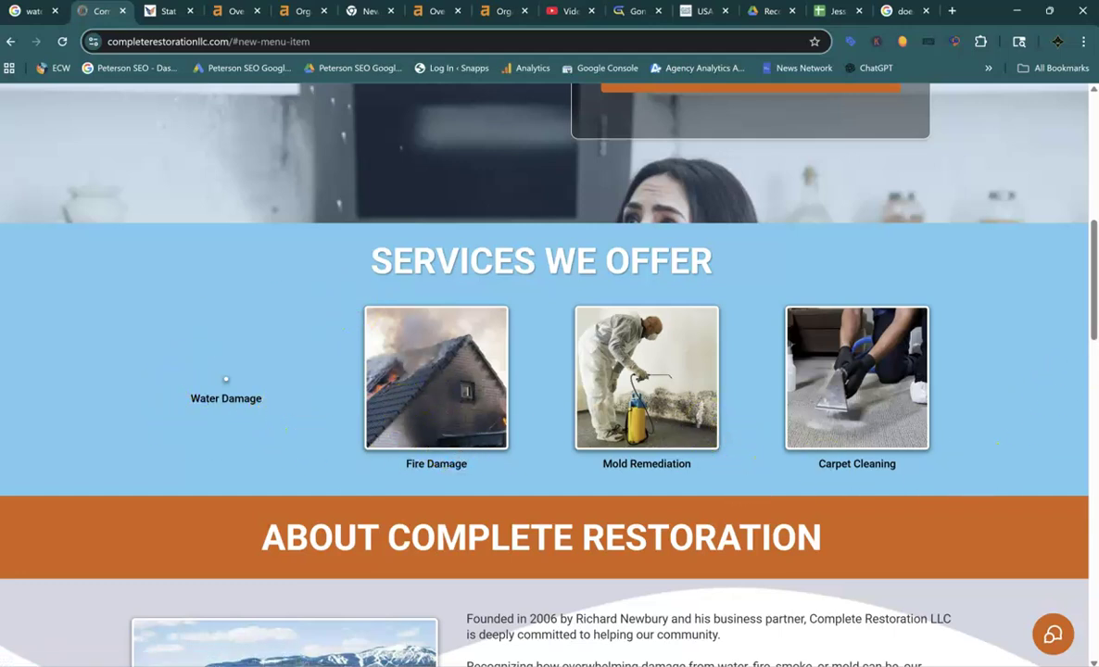
left_click_drag(1094, 278, 1093, 352)
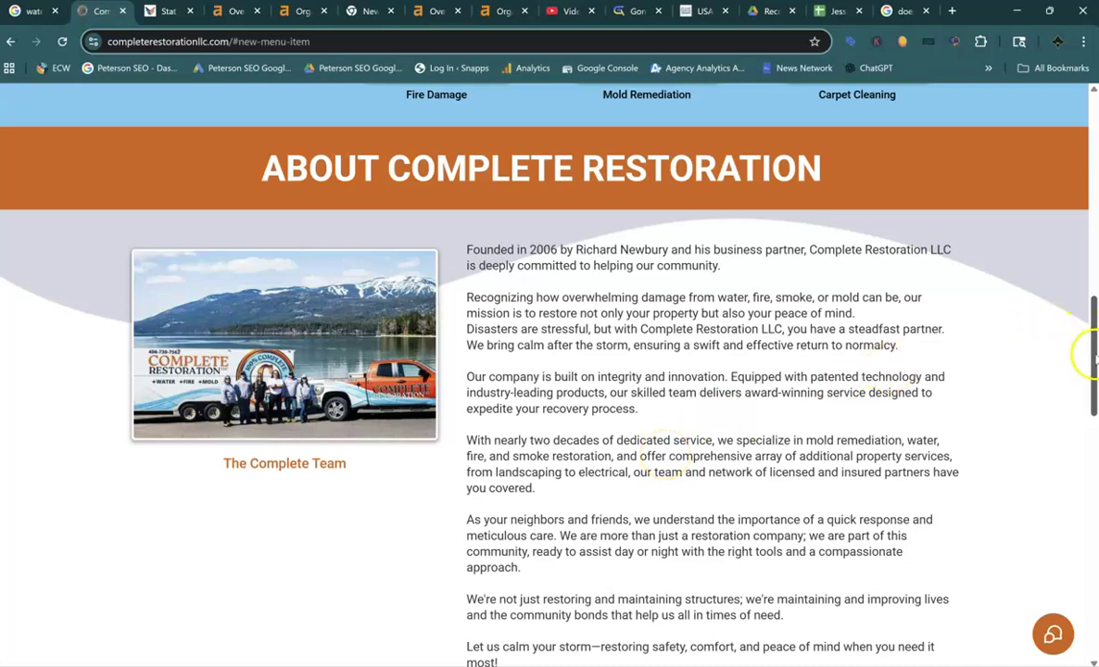
scroll(1091, 362, "down", 2)
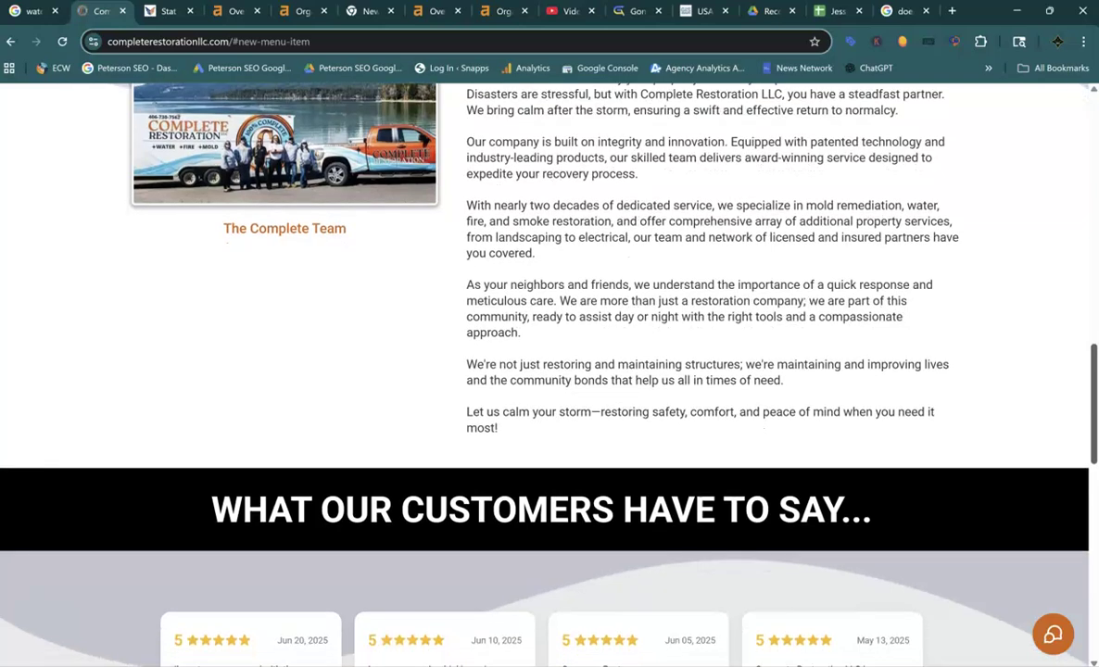
scroll(1094, 361, "up", 2)
scroll(1093, 335, "up", 3)
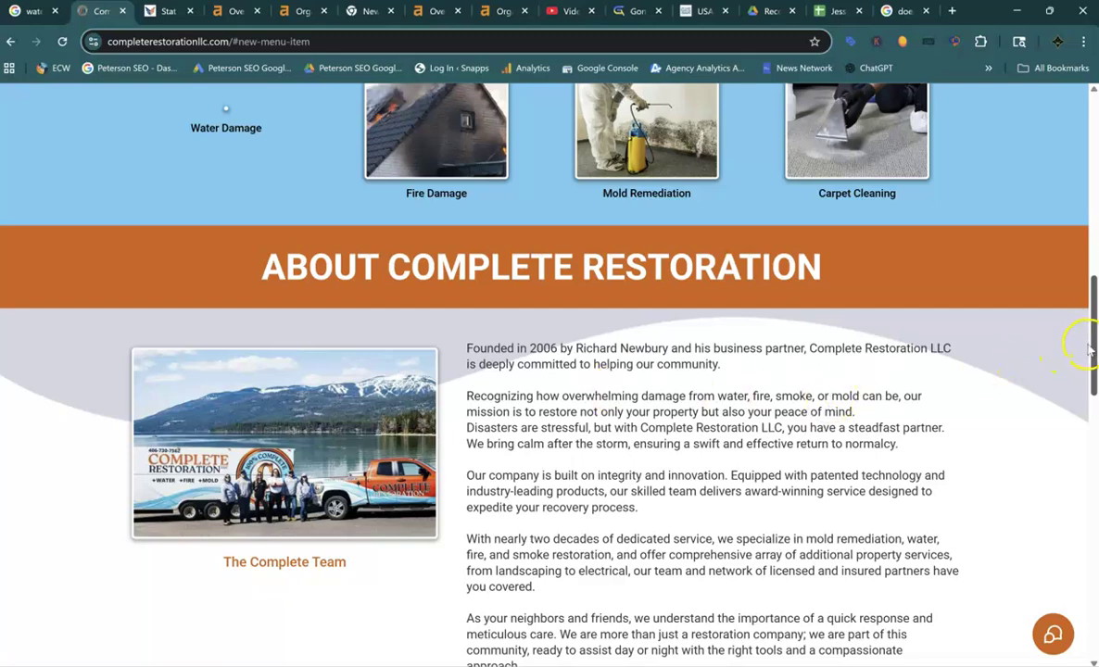
left_click_drag(1093, 347, 1093, 583)
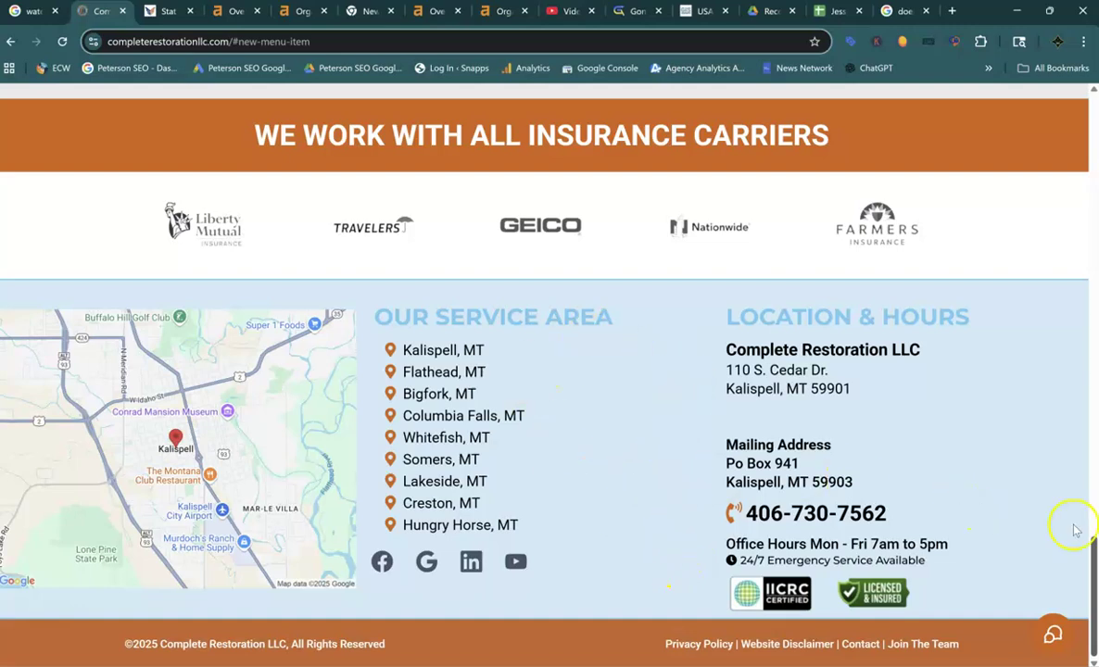
scroll(1014, 516, "up", 15)
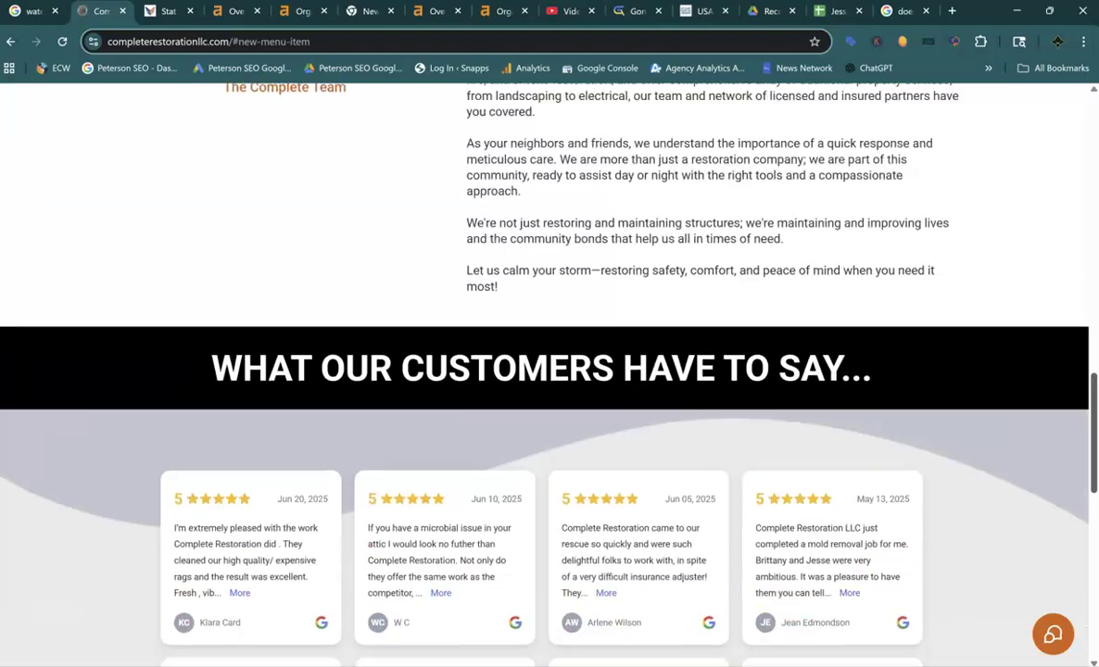
scroll(1014, 515, "up", 8)
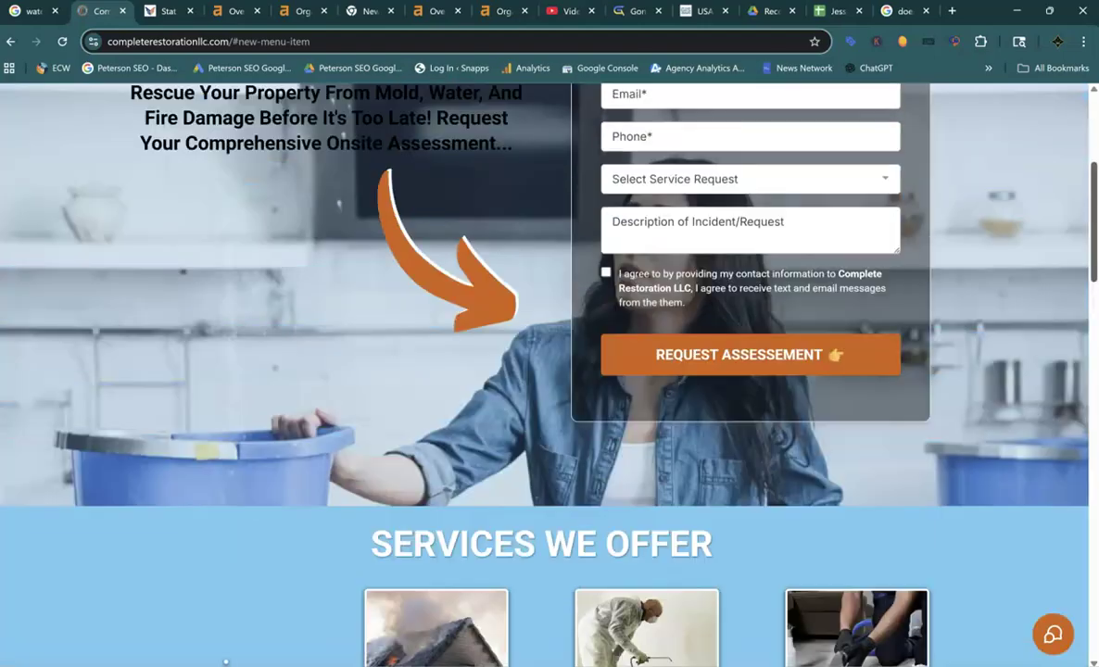
scroll(550, 371, "up", 2)
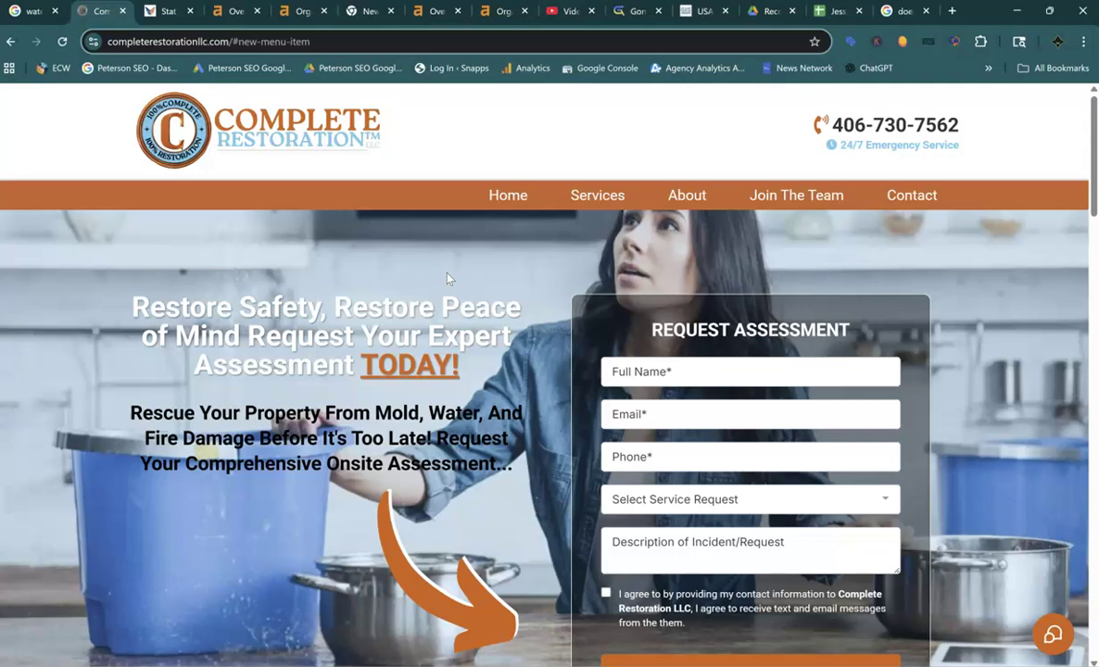
mouse_move(598, 195)
Step: Switch to the Stat Restoration website and examine its services menu, homepage headings, Mission content, testimonials and footer
left_click(154, 13)
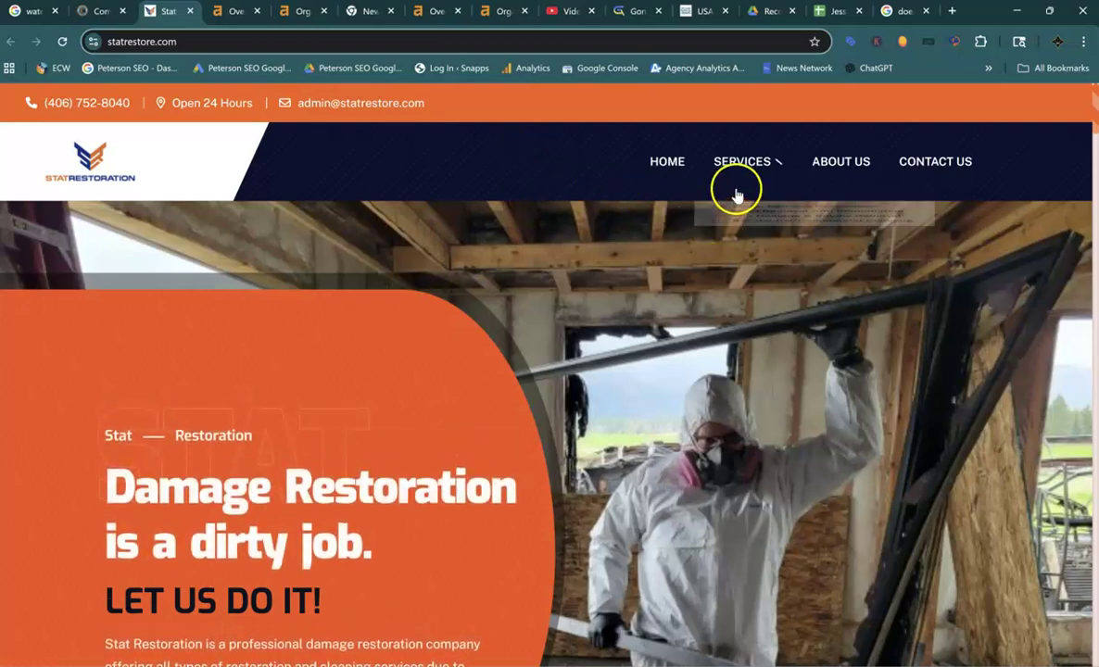
mouse_move(748, 167)
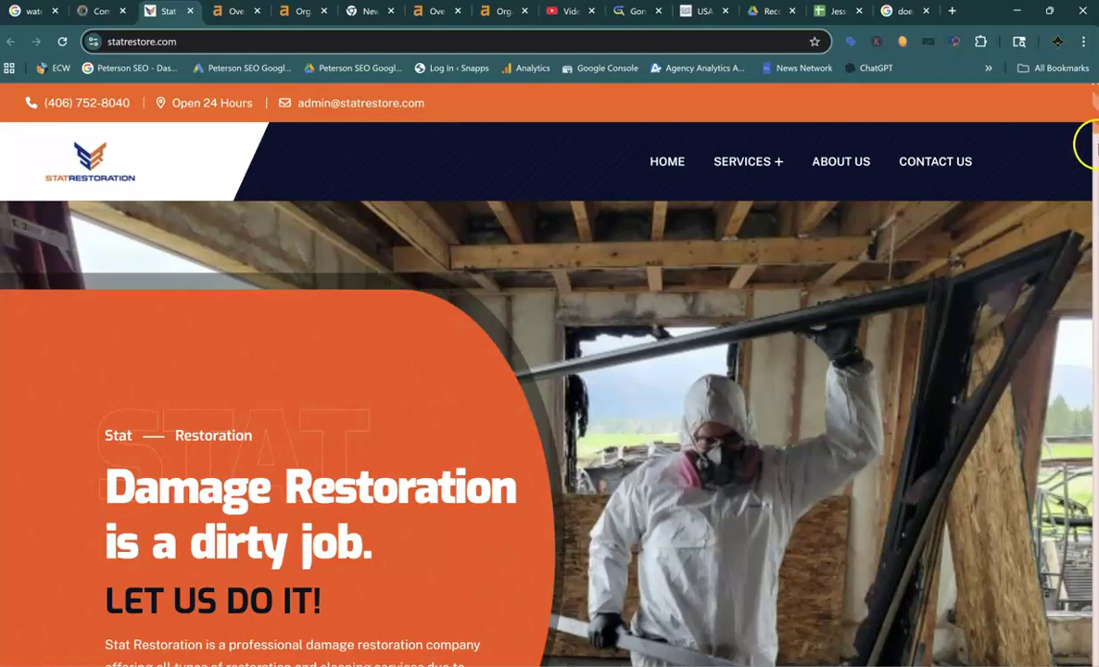
left_click_drag(1093, 125, 1095, 192)
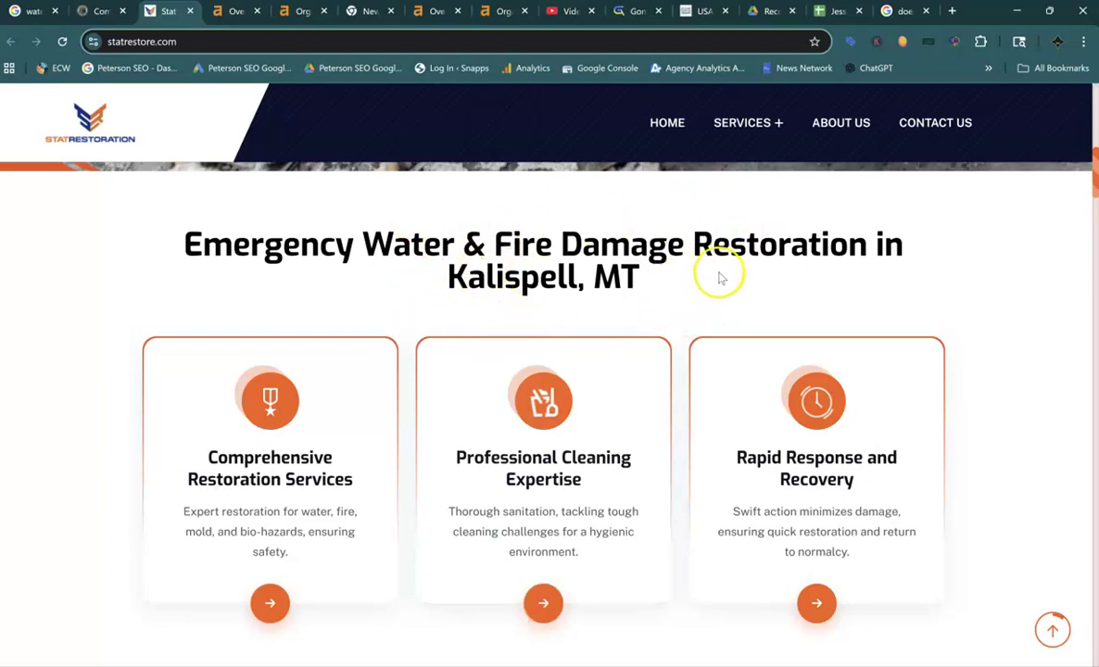
left_click_drag(1092, 176, 1094, 357)
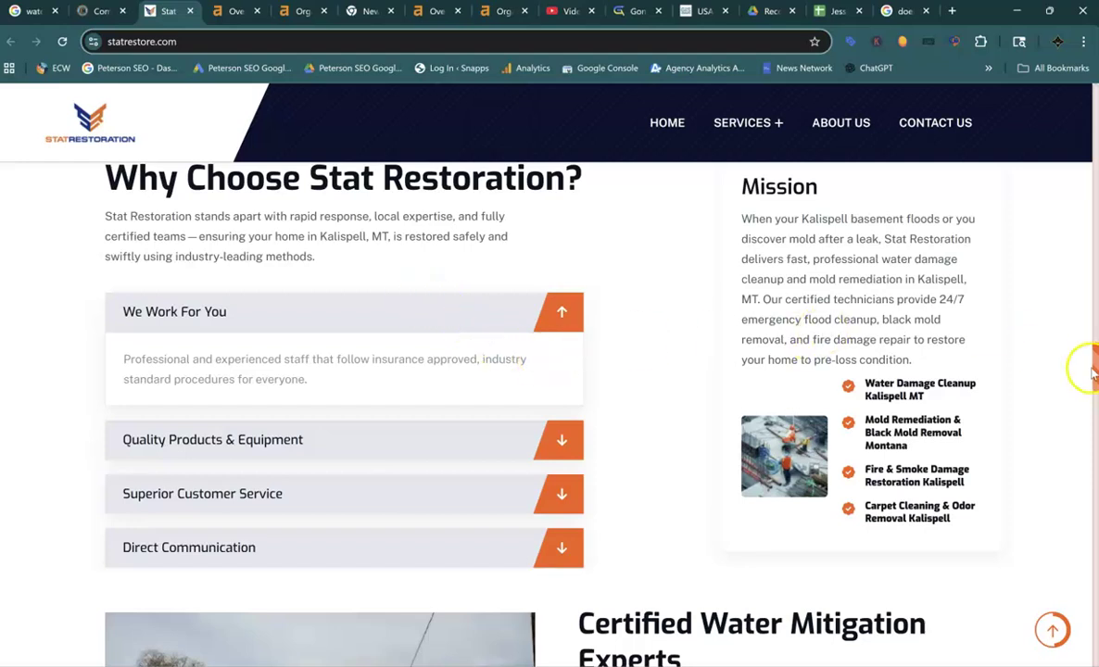
scroll(1094, 370, "down", 4)
scroll(547, 371, "down", 10)
scroll(547, 370, "down", 2)
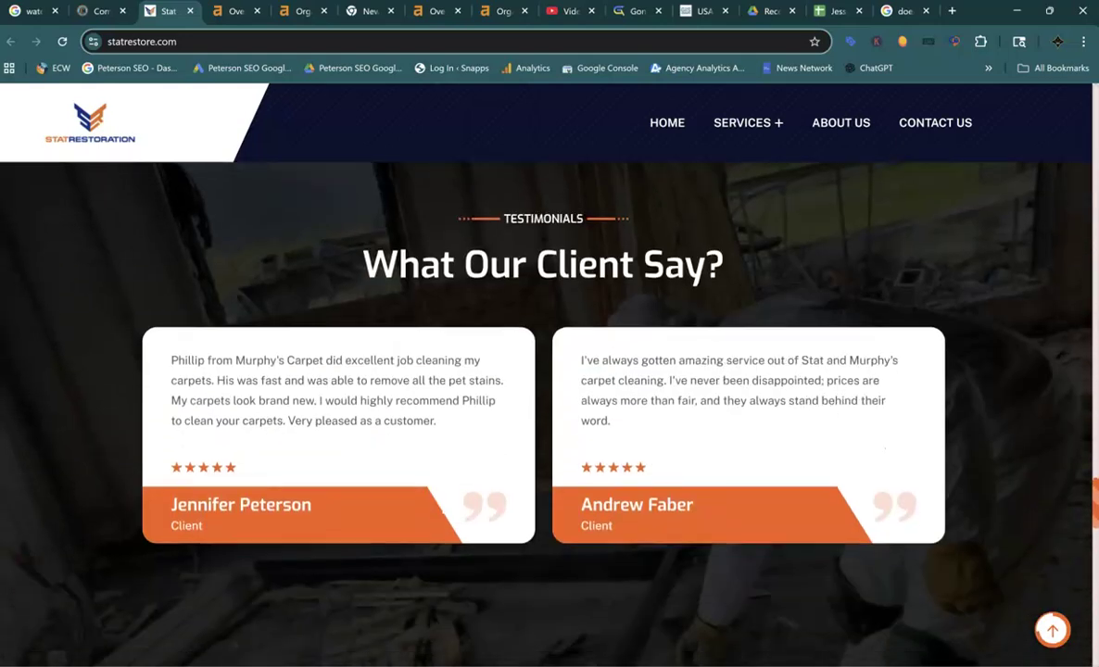
scroll(547, 371, "down", 8)
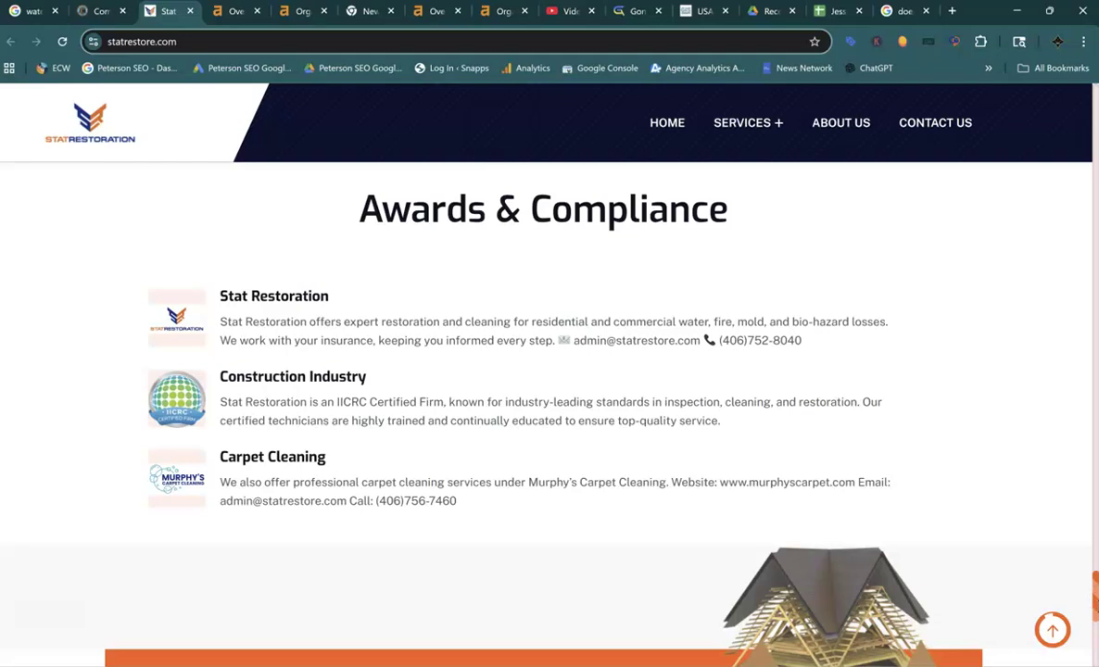
scroll(547, 371, "down", 6)
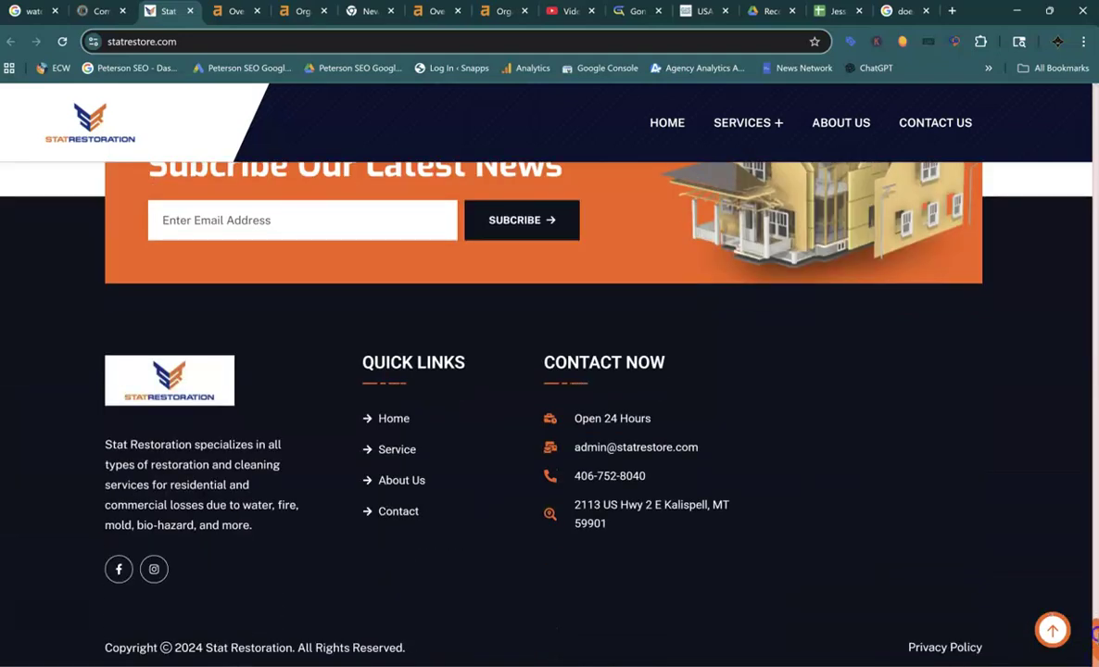
Step: Recheck the Awards & Compliance section of the Stat Restoration homepage and return to the contact details in its header
scroll(547, 371, "up", 3)
scroll(547, 371, "up", 3)
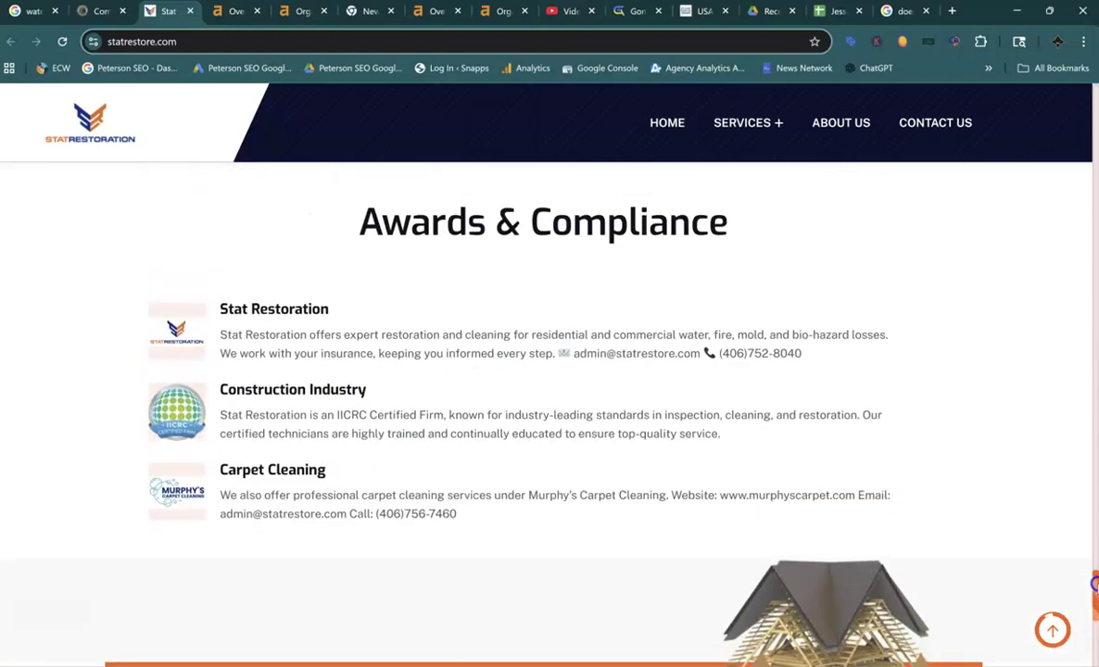
scroll(546, 371, "up", 3)
left_click_drag(1093, 562, 1094, 91)
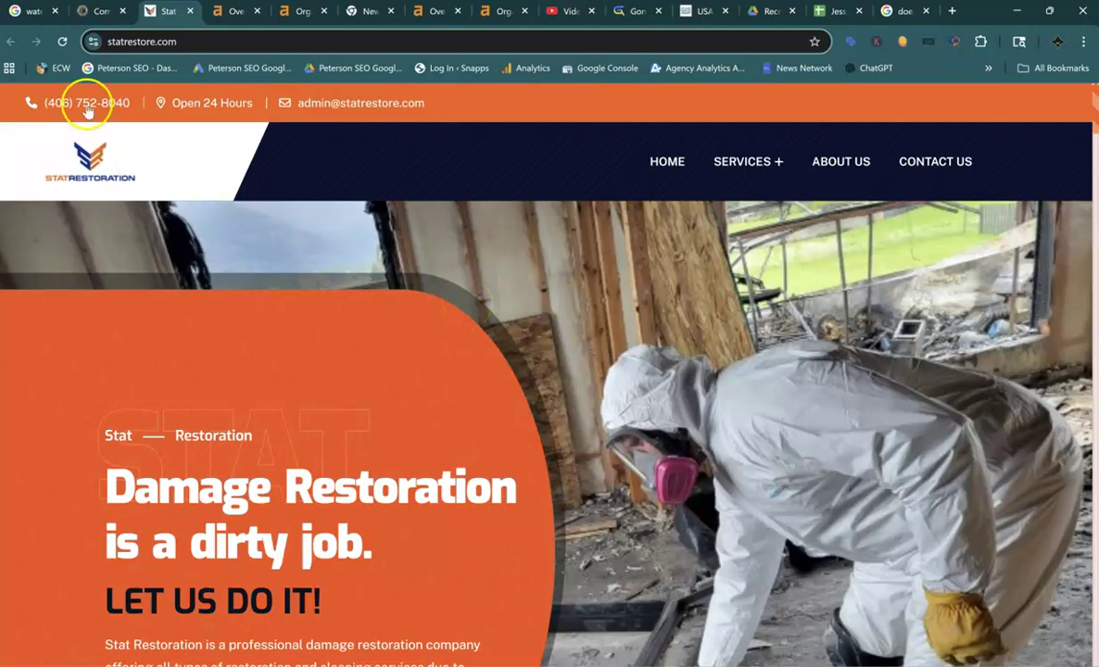
Step: Return to the Google results for "water damage restoration kalispell mt" and compare the categories of the Complete Restoration and Dayspring Restoration listings
left_click(25, 14)
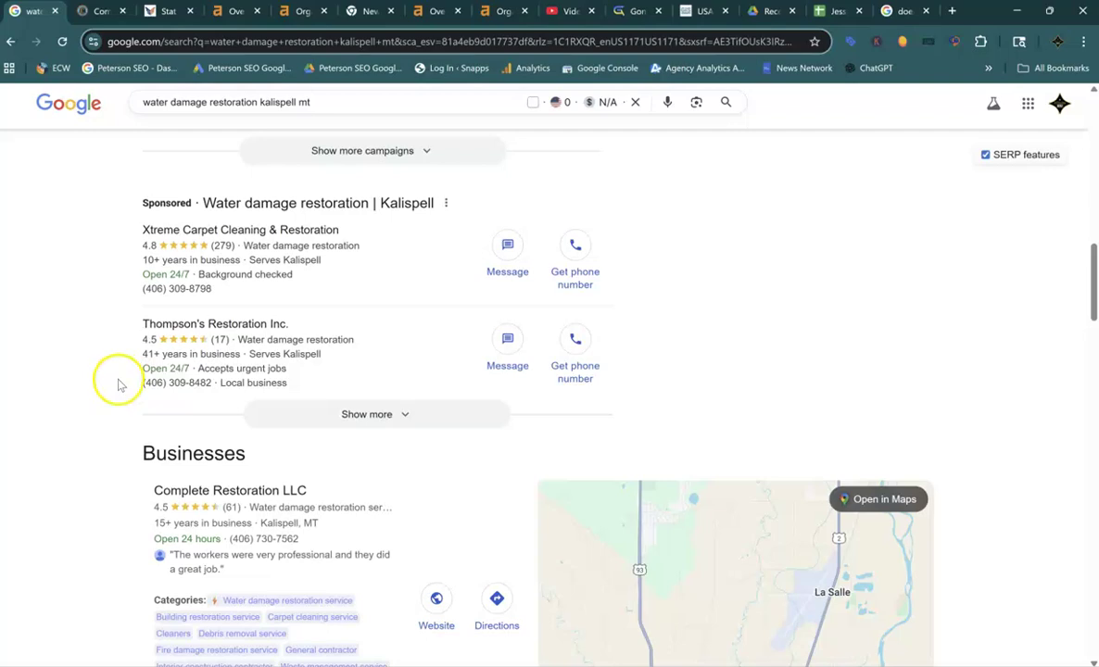
scroll(119, 385, "down", 3)
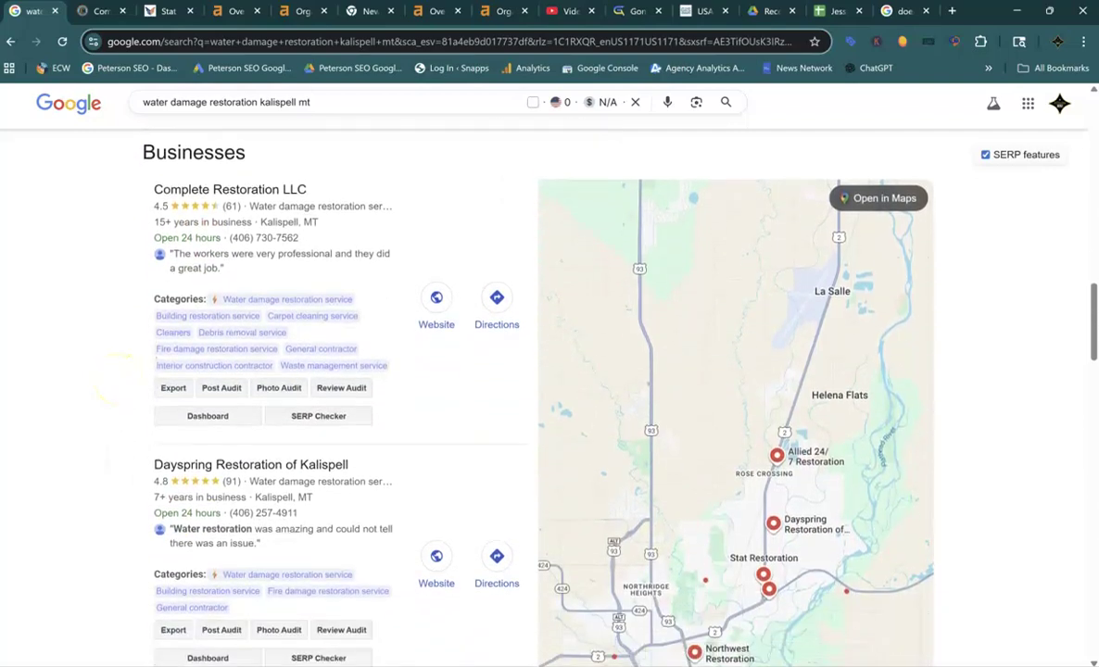
scroll(116, 380, "down", 1)
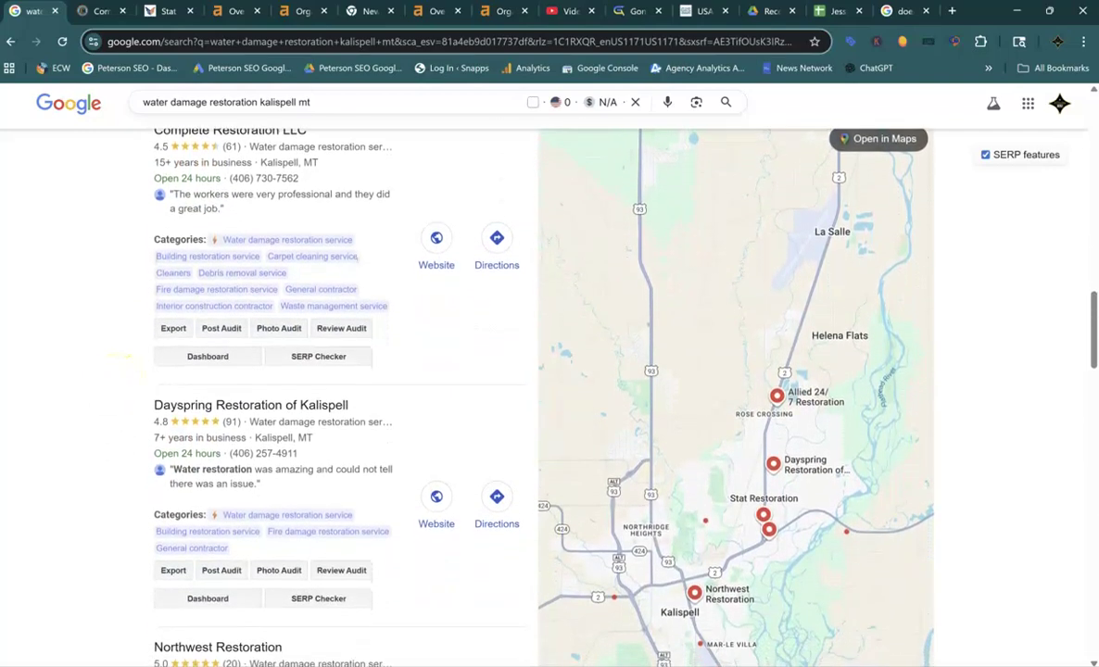
mouse_move(350, 479)
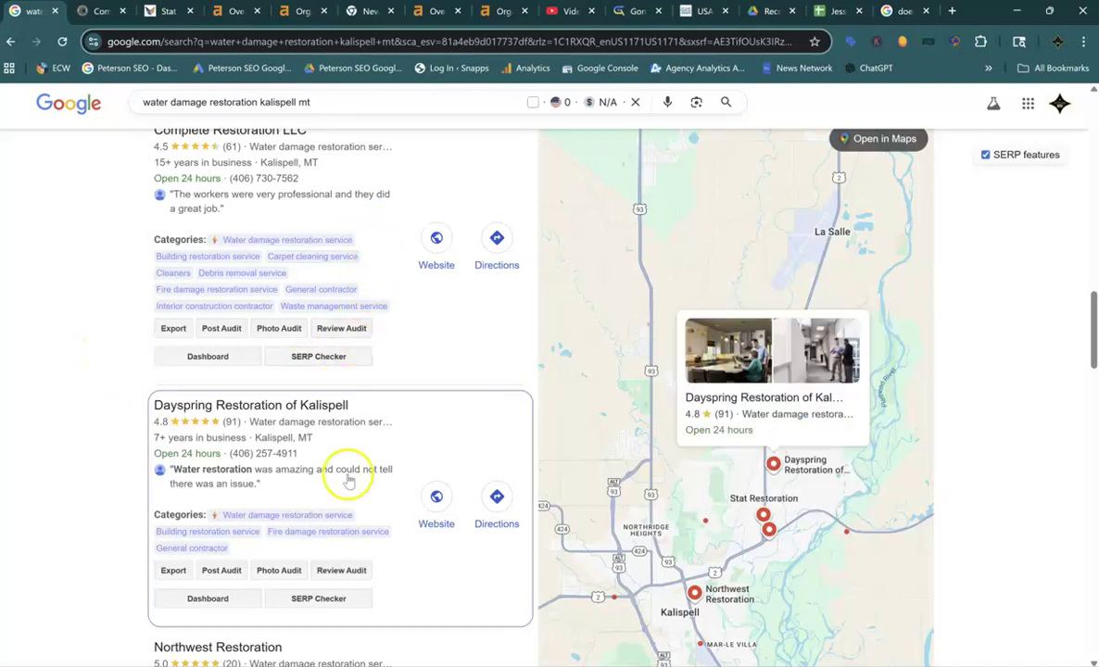
mouse_move(668, 233)
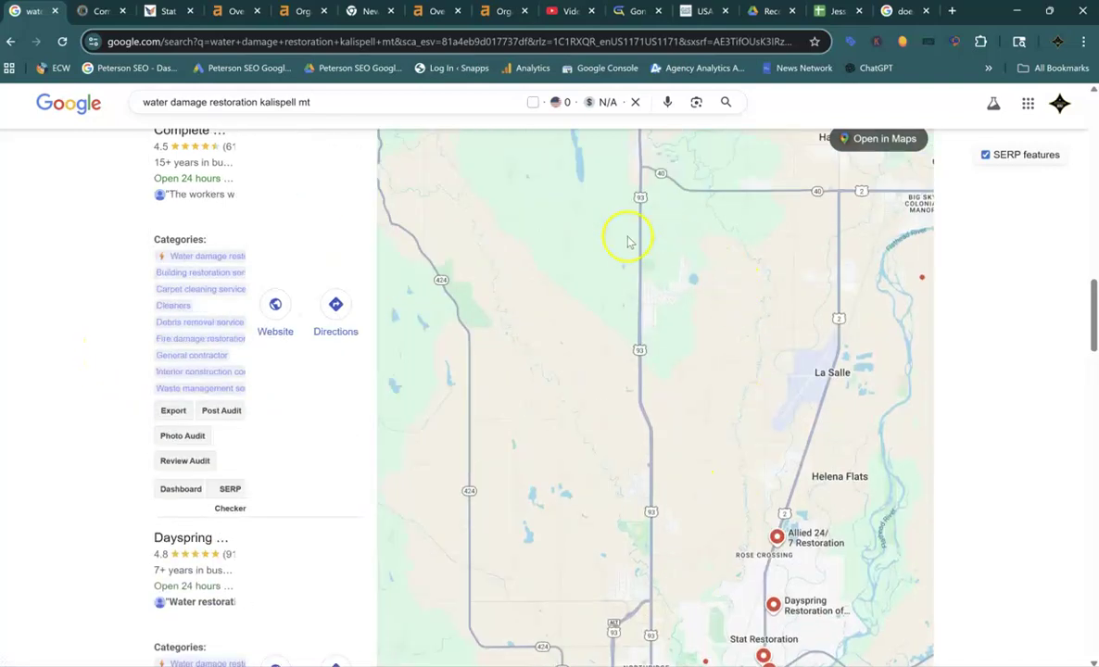
mouse_move(163, 162)
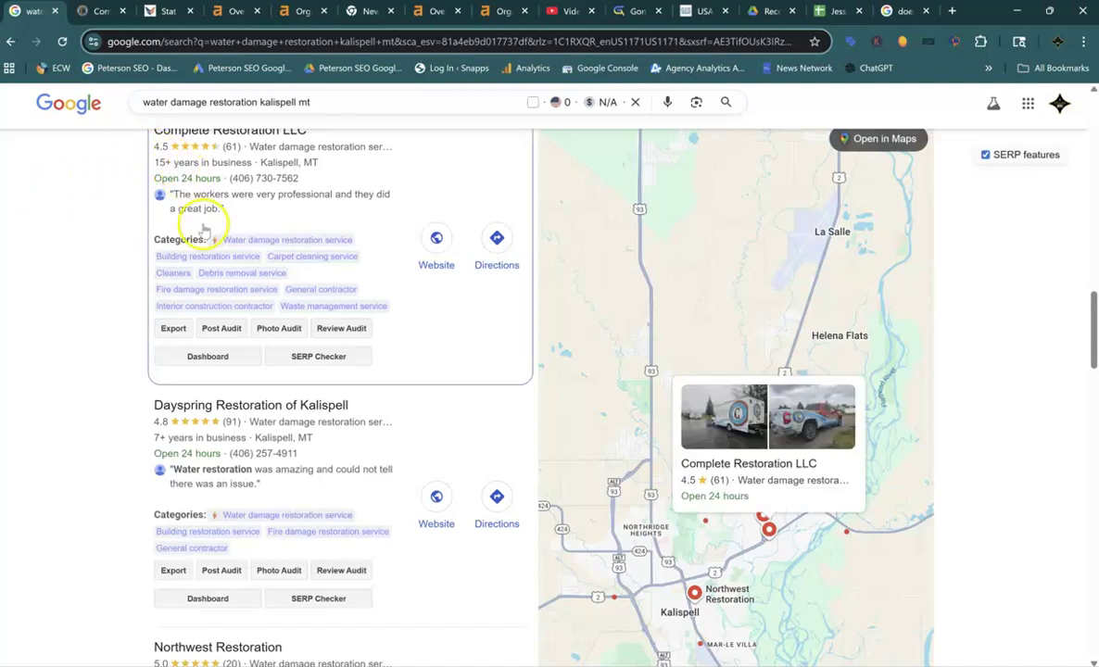
mouse_move(287, 401)
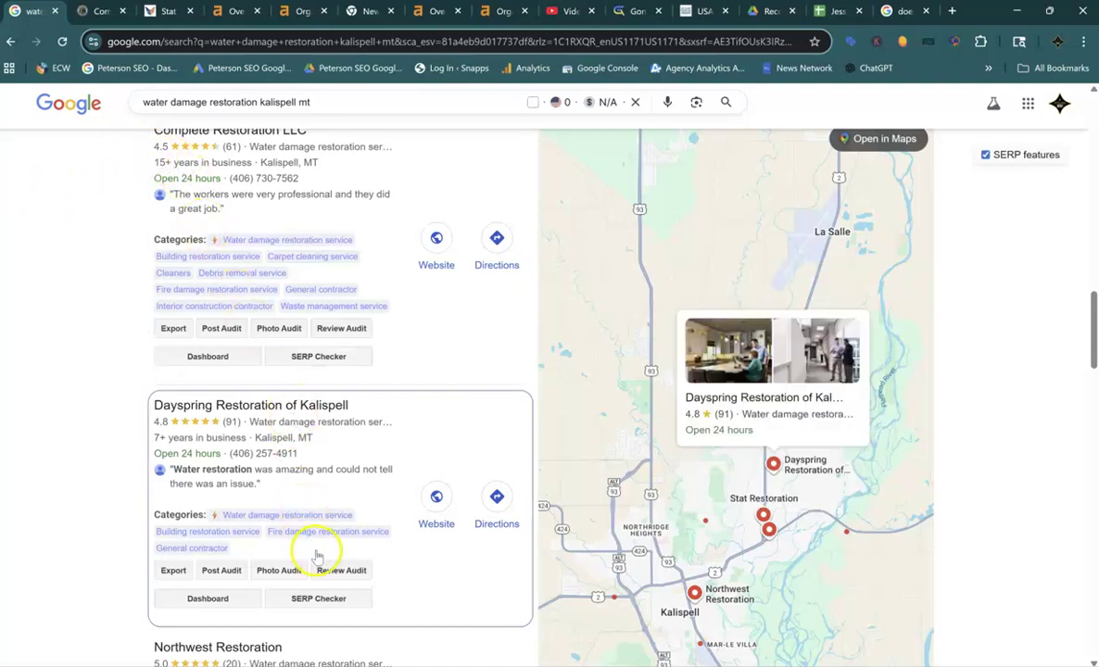
Step: Compare the Dayspring Restoration and Northwest Restoration listings in the local results, opening Dayspring's business details and closing them again
scroll(315, 555, "down", 2)
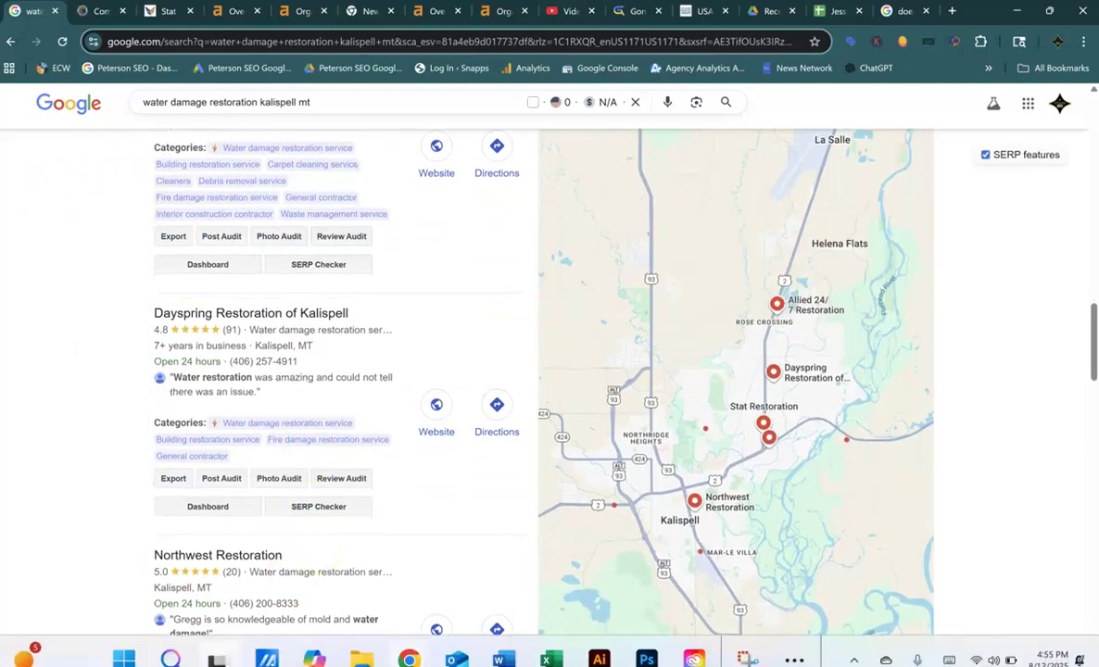
mouse_move(157, 530)
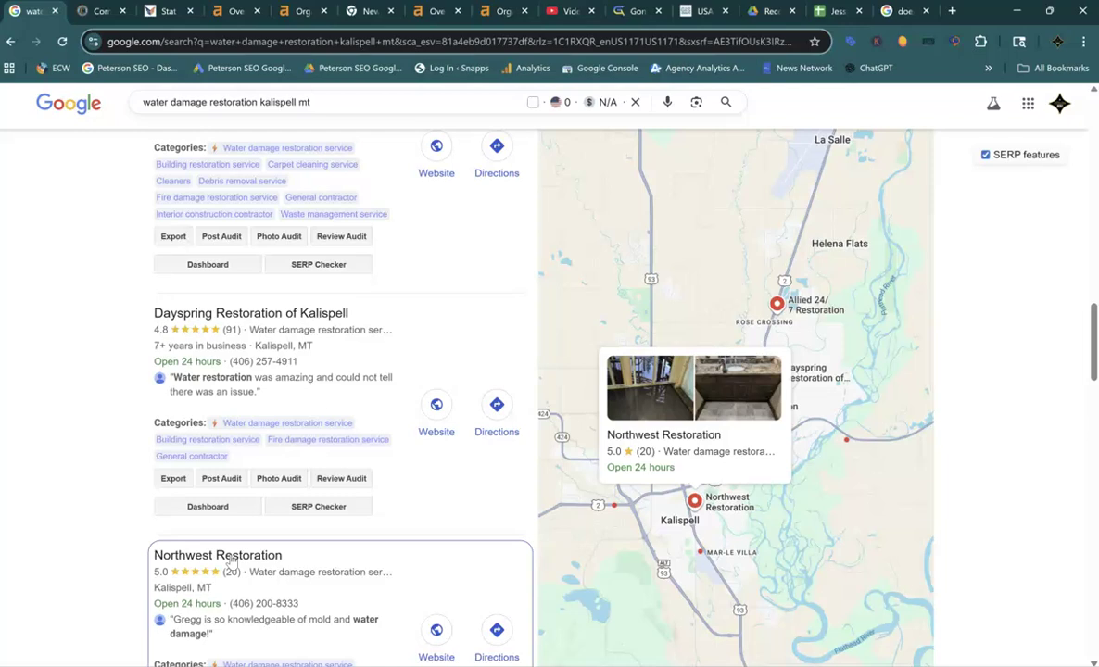
left_click(92, 450)
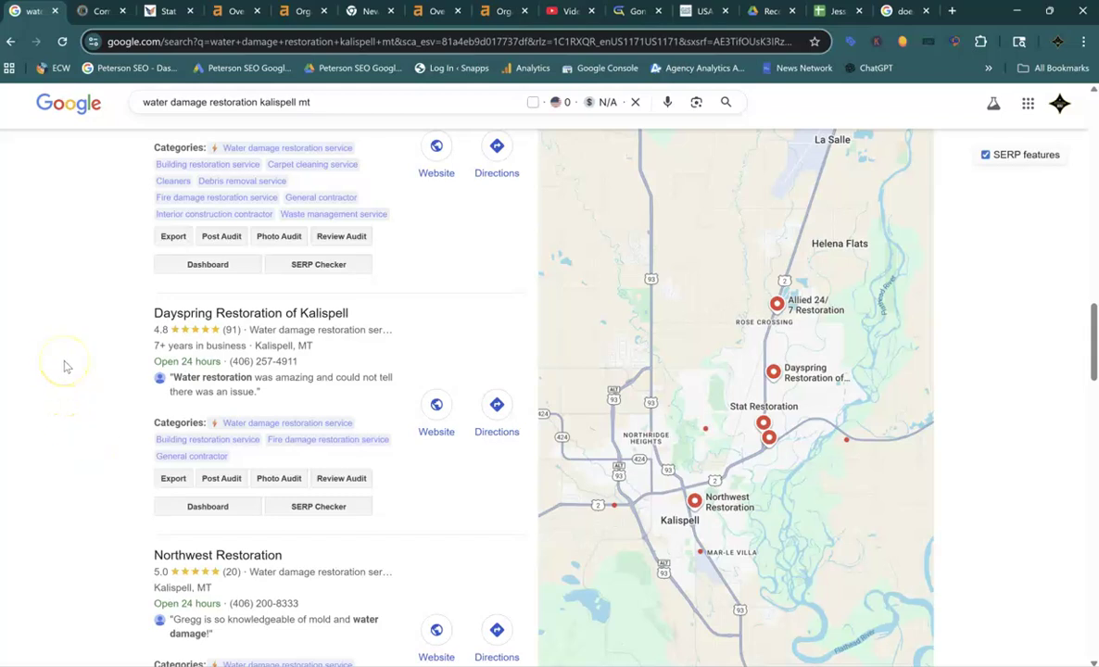
mouse_move(163, 311)
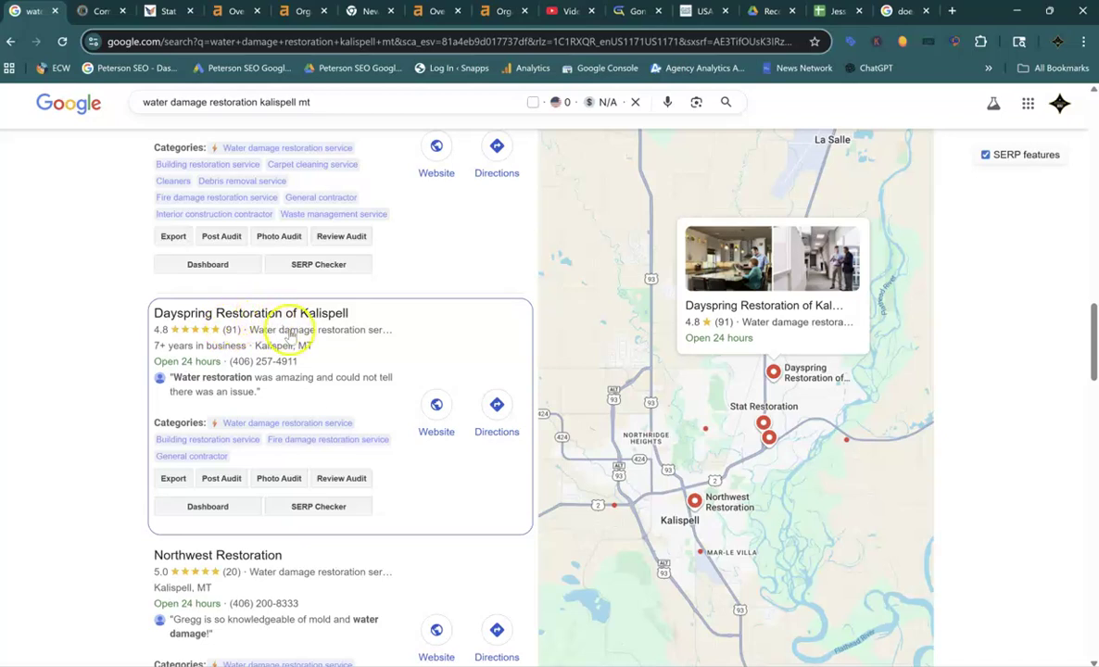
double_click(401, 422)
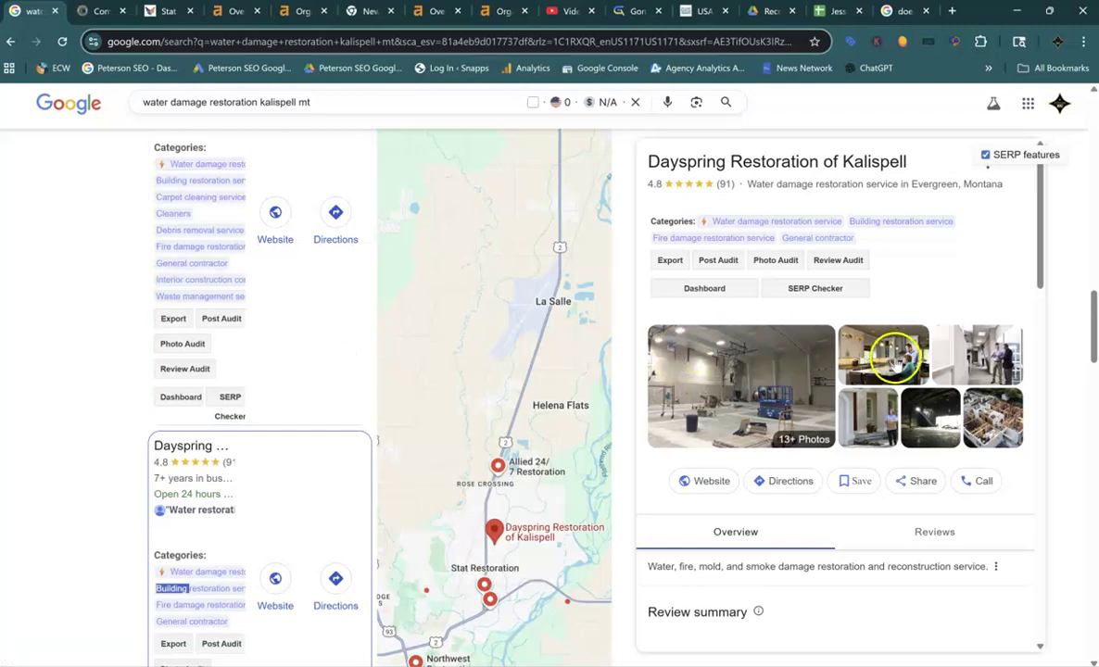
scroll(1006, 306, "down", 6)
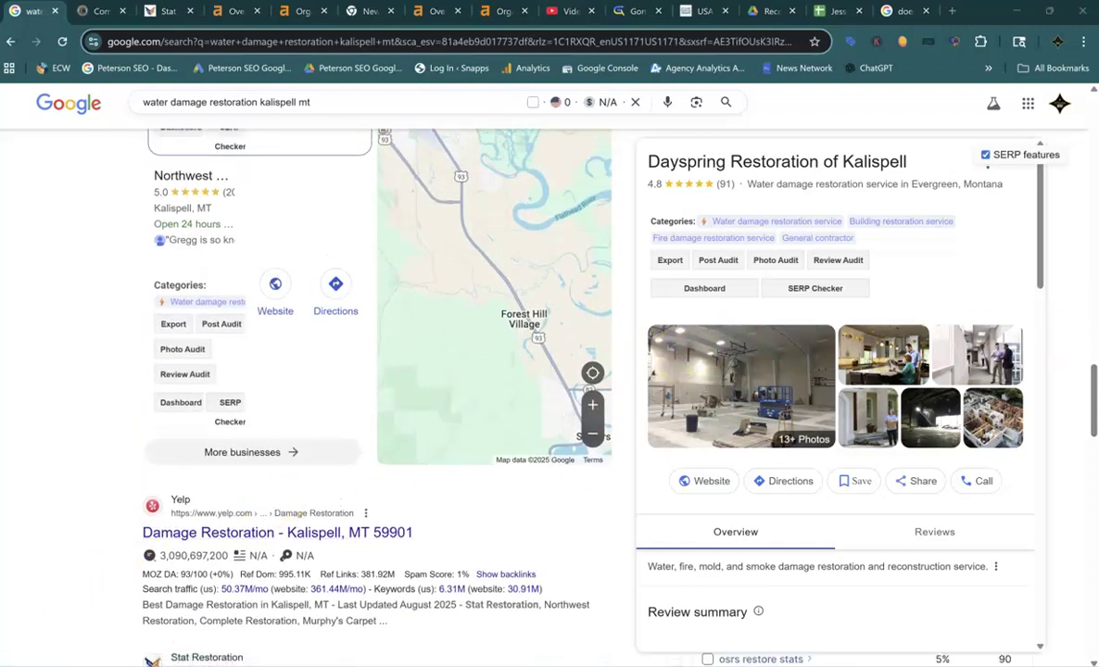
left_click(107, 450)
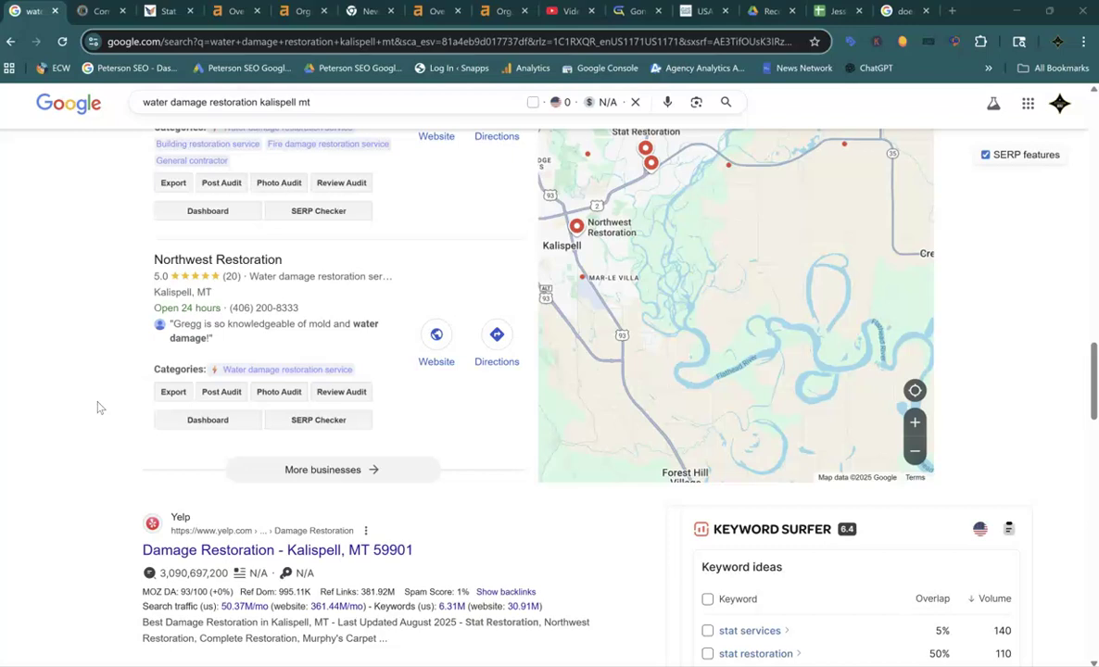
Step: Examine the Yelp, Stat Restoration and Northwest Restoration organic results below the map, and revisit the Stat Restoration and Complete Restoration homepages
scroll(99, 408, "down", 4)
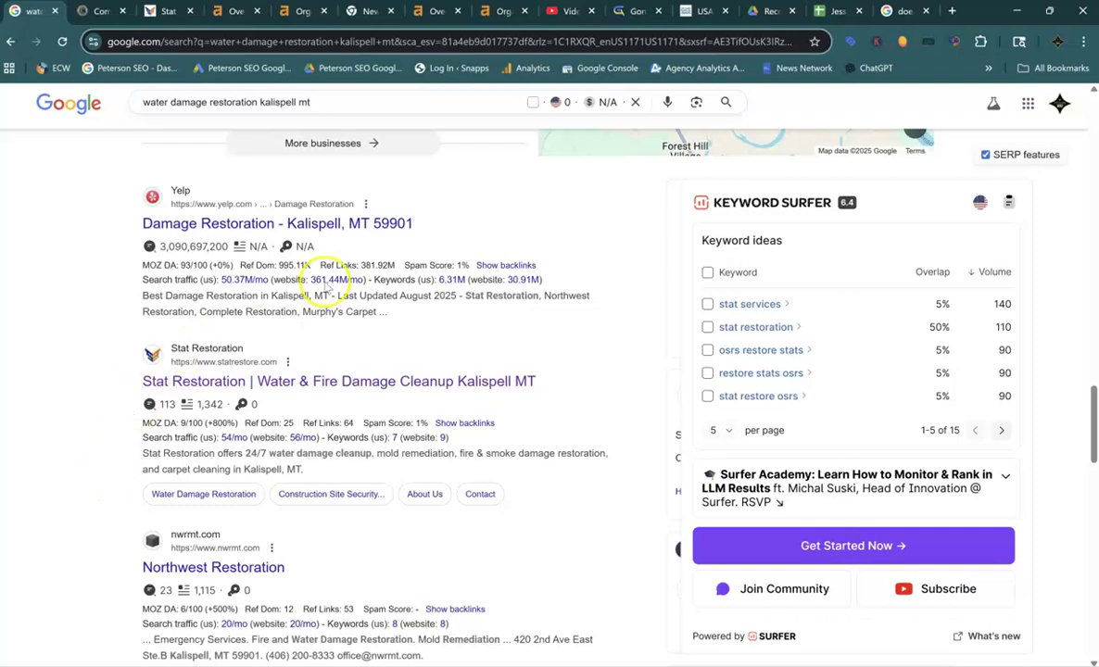
scroll(654, 150, "up", 3)
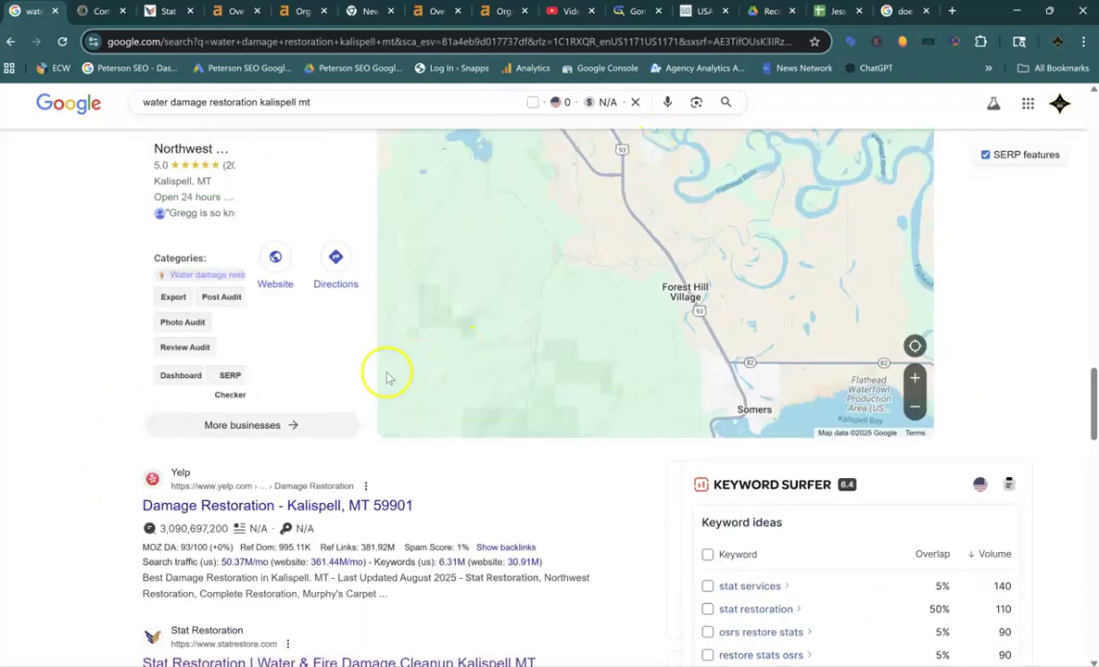
scroll(230, 473, "down", 1)
scroll(230, 472, "down", 2)
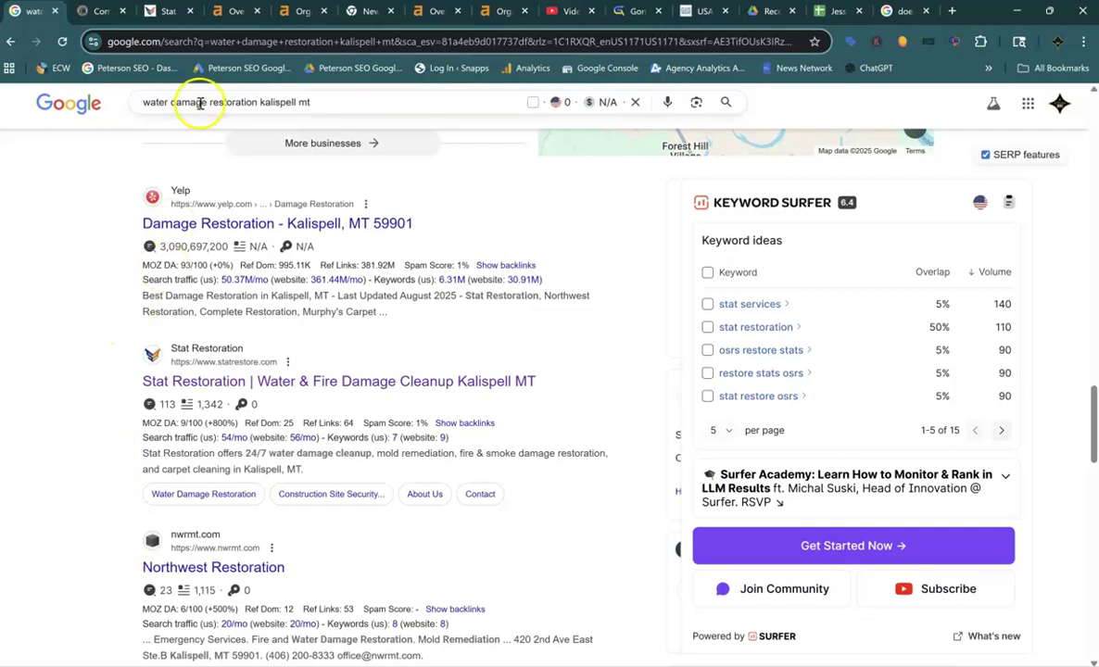
left_click(165, 13)
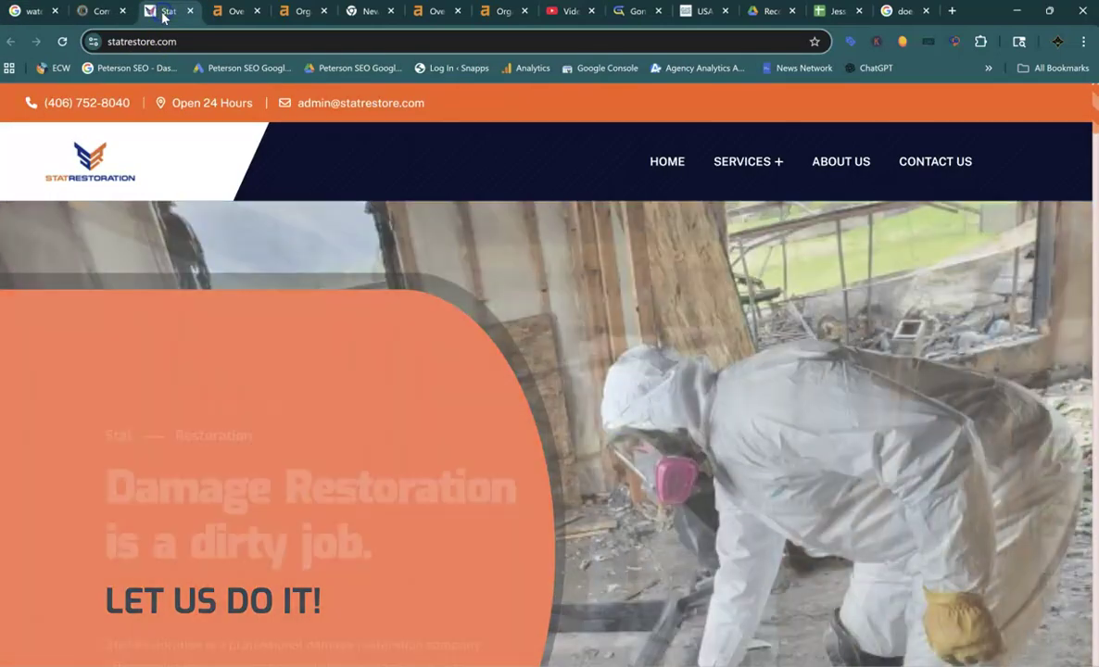
left_click(98, 12)
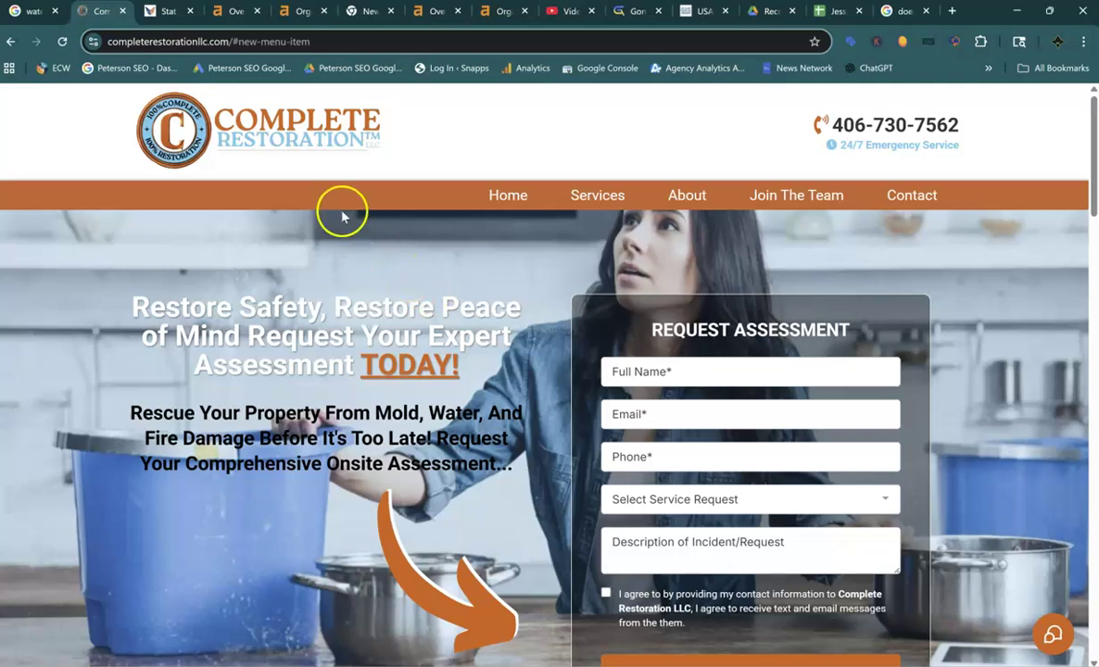
left_click(231, 13)
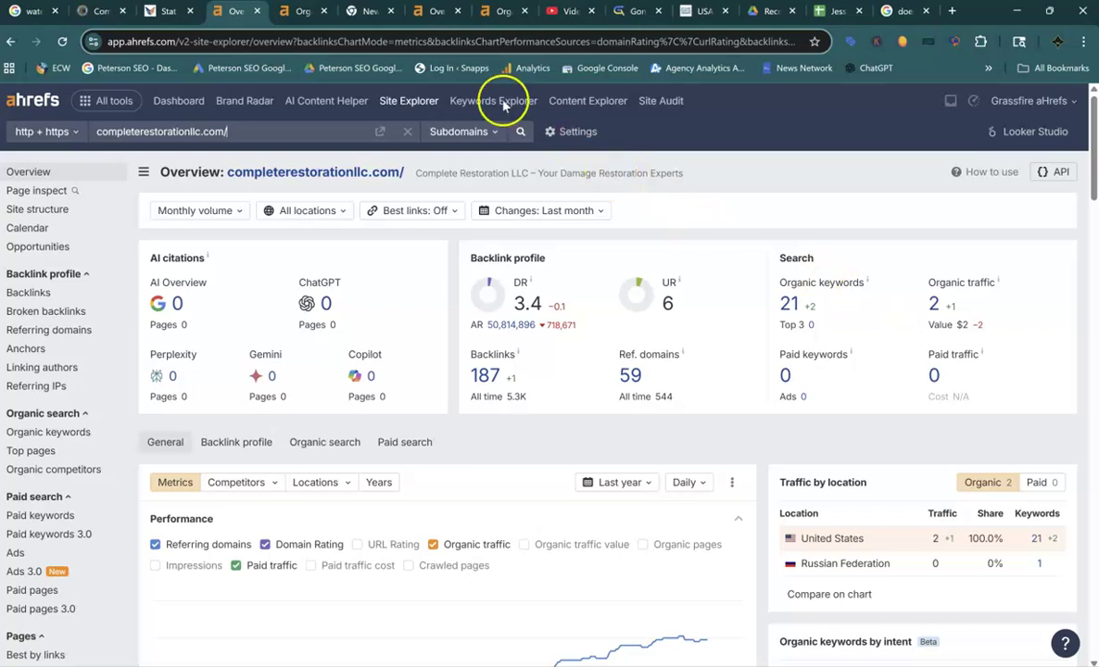
left_click(297, 21)
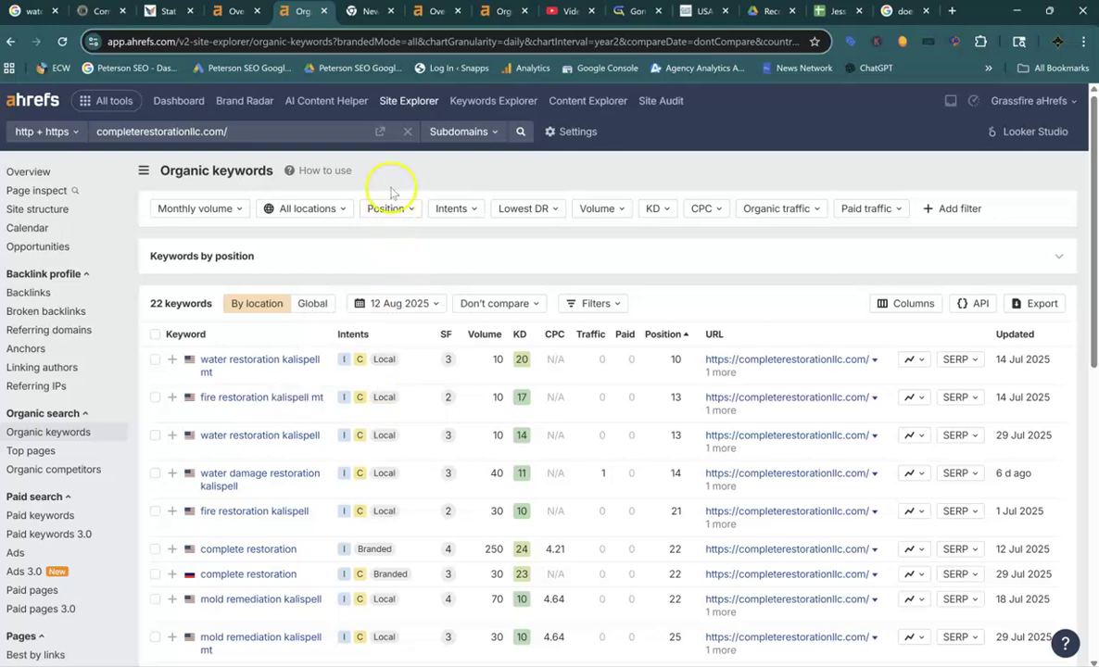
left_click(433, 13)
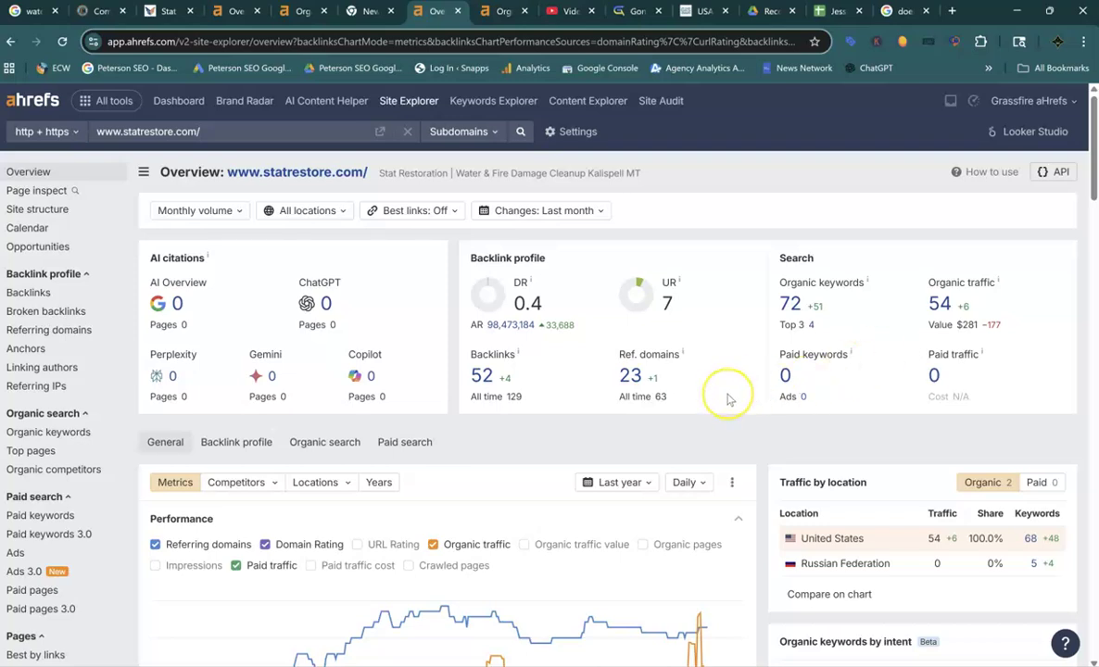
Step: Switch to the image viewer to display the Peterson SEO Google Cover 2025 picture
mouse_move(794, 664)
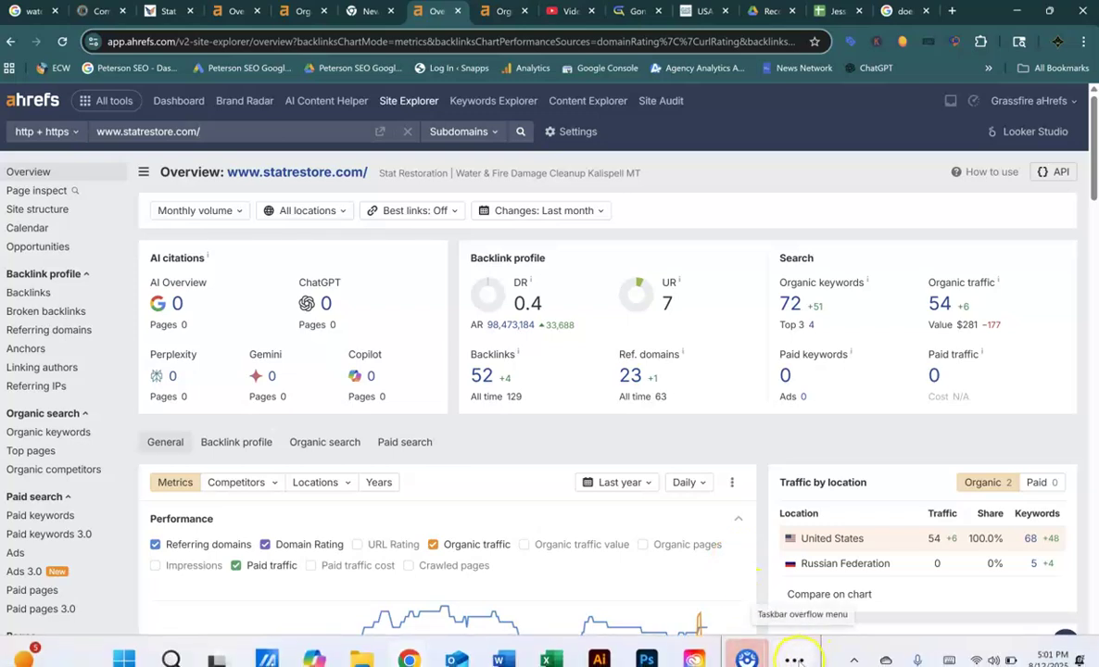
left_click(795, 659)
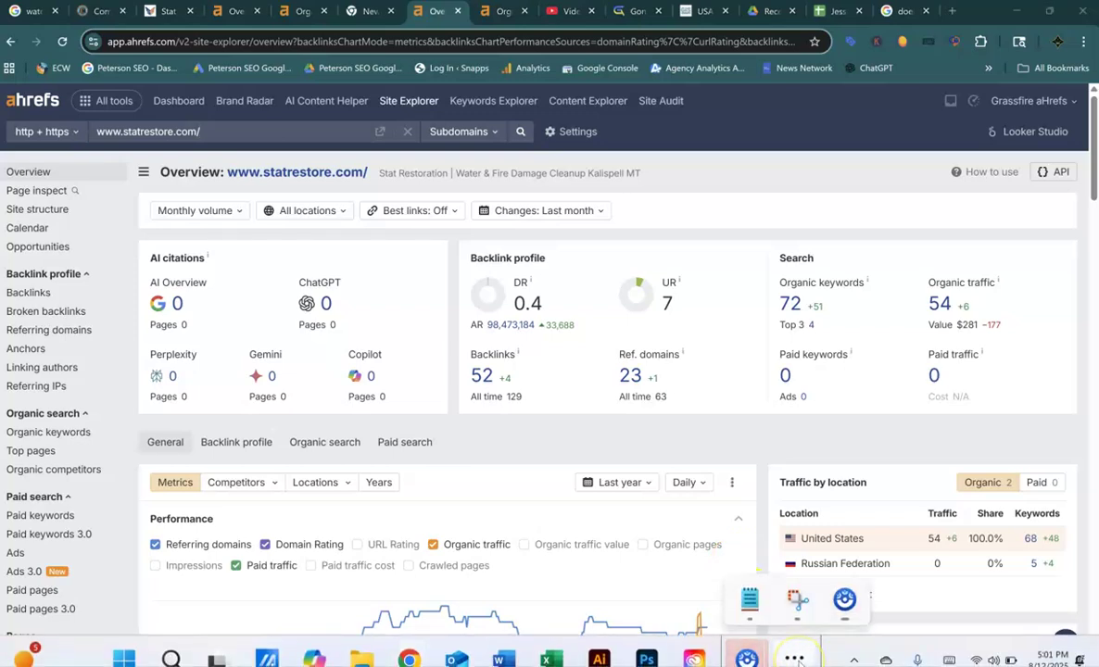
left_click(797, 600)
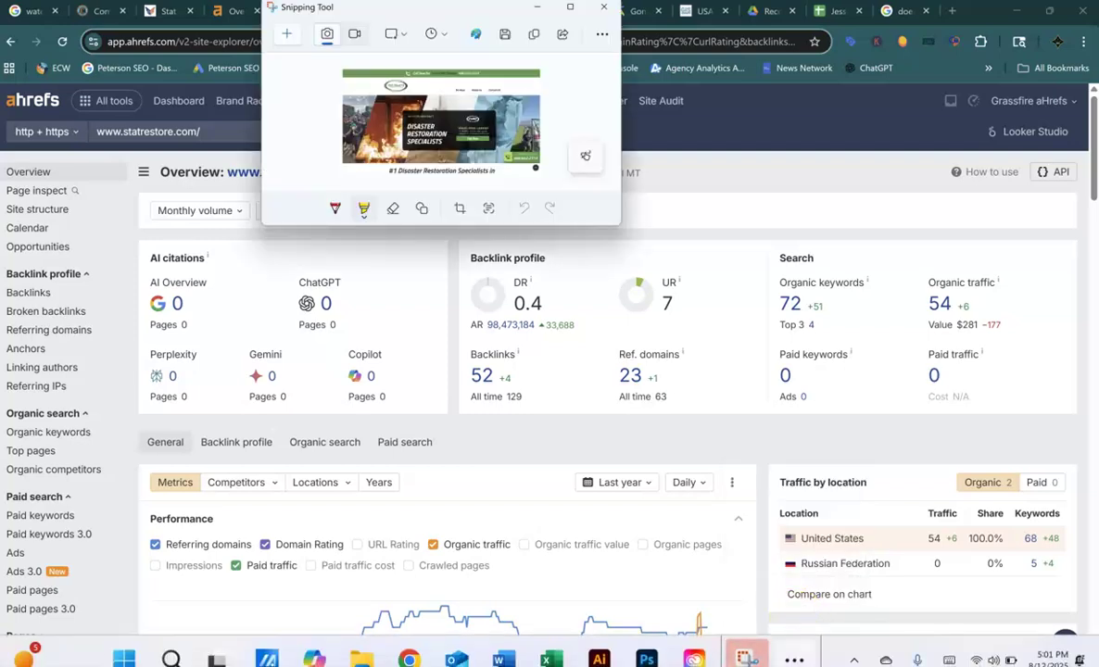
left_click(795, 659)
left_click(702, 600)
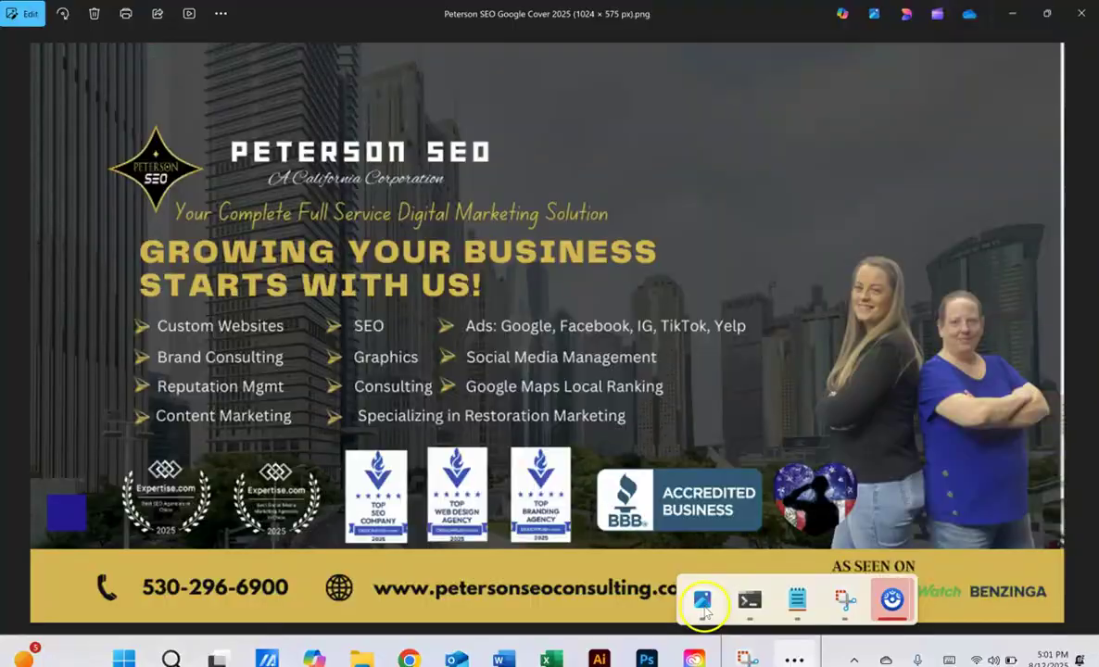